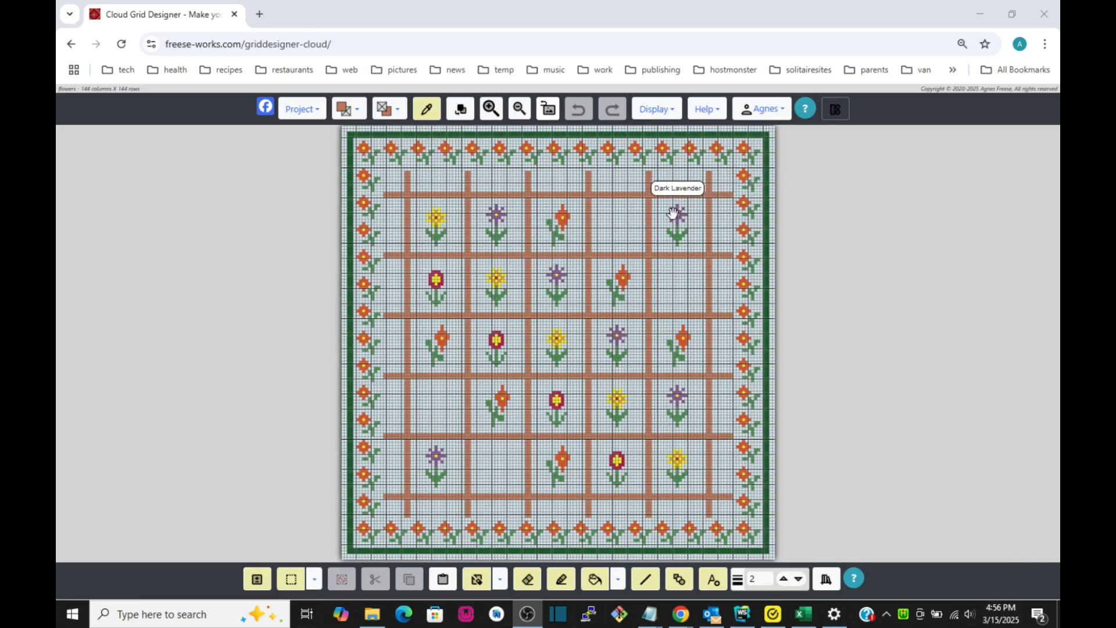
Look up the version entry in the help options.
left_click(716, 113)
scroll(720, 192, "down", 3)
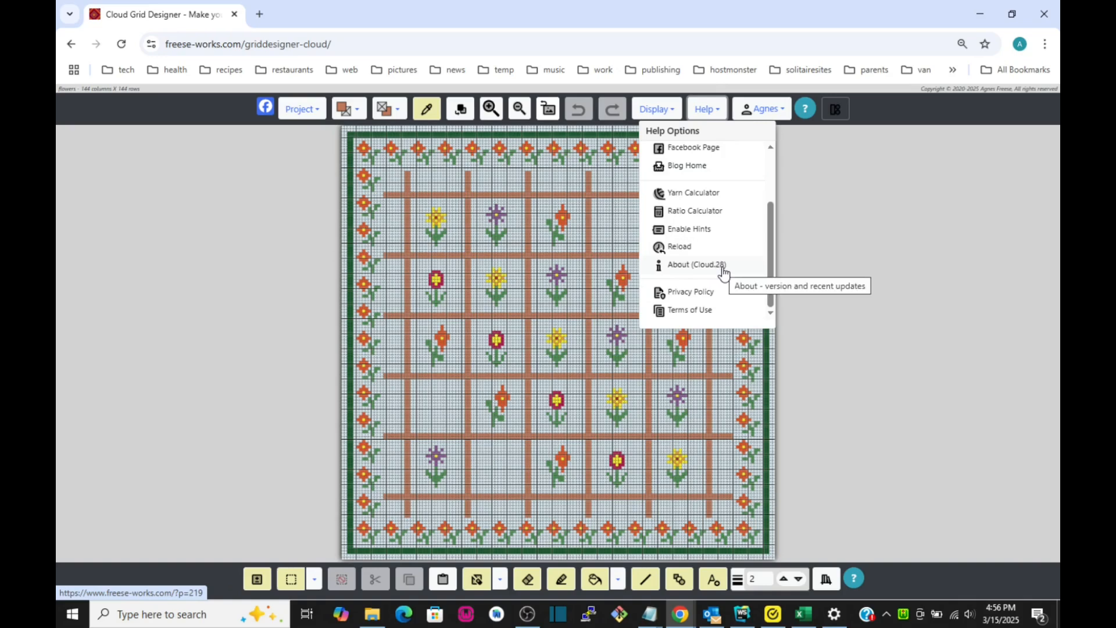
left_click(711, 114)
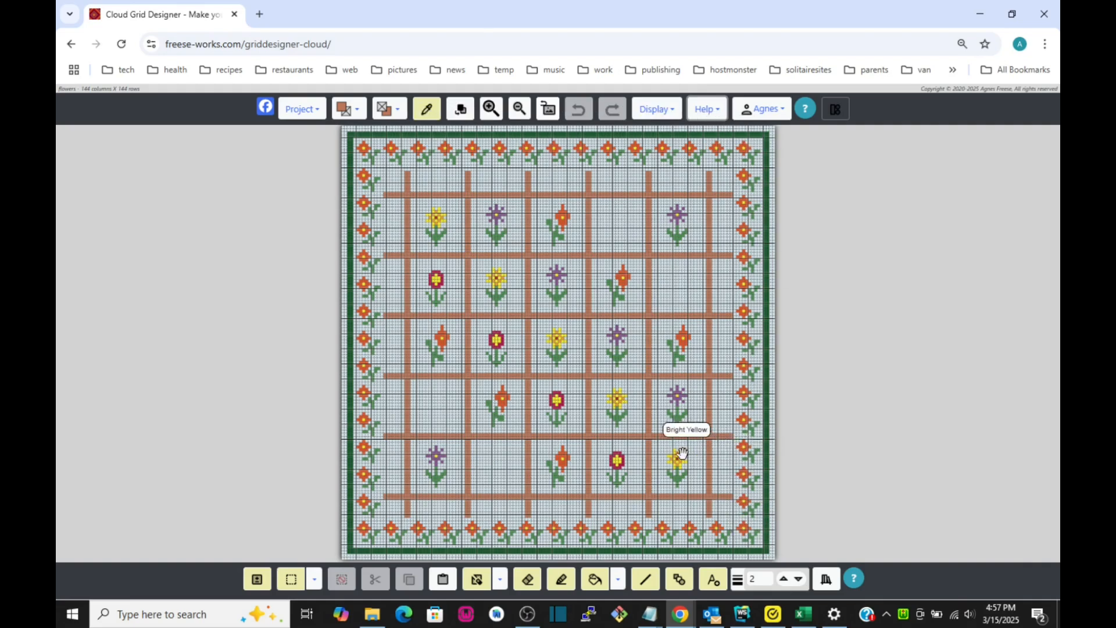
Select the flower row along the design's upper border and the flower column along its left border with separate rectangles.
left_click(292, 580)
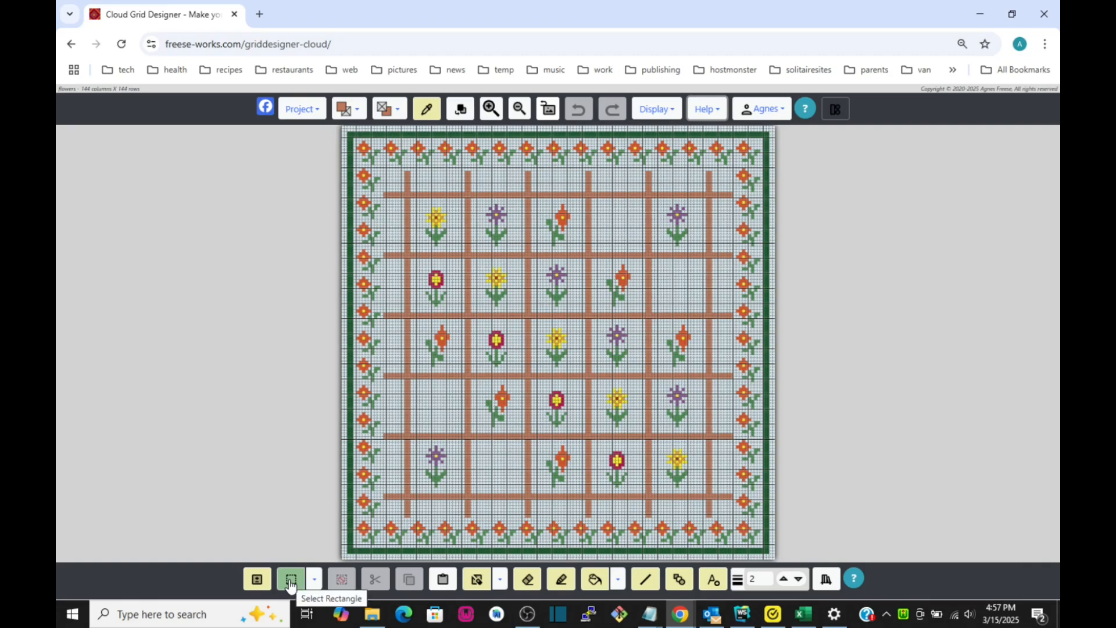
left_click(291, 582)
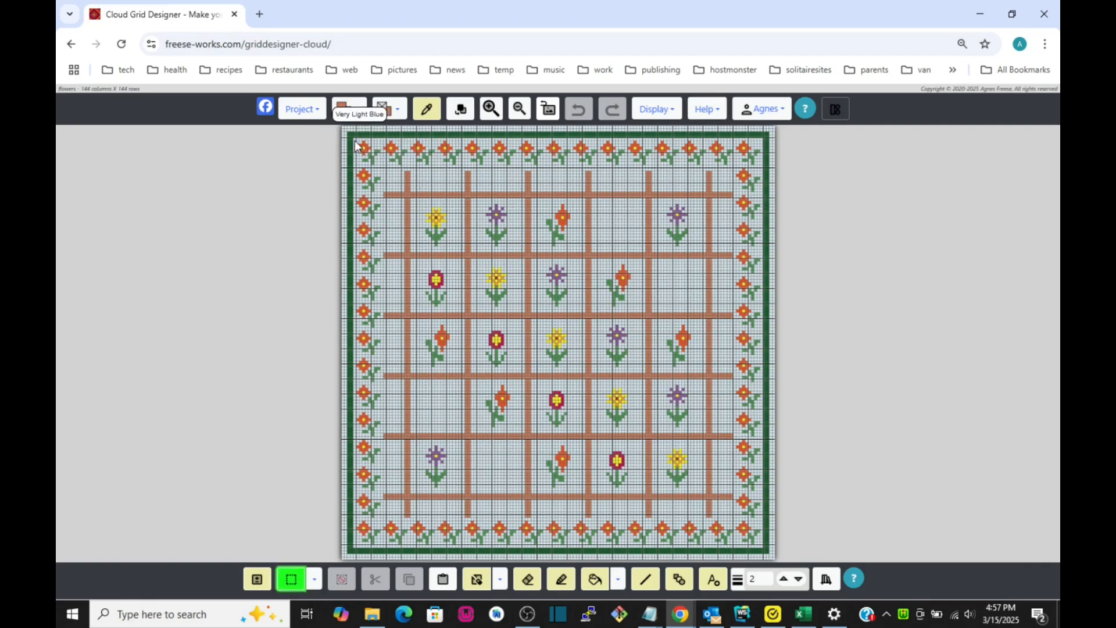
left_click_drag(356, 144, 765, 167)
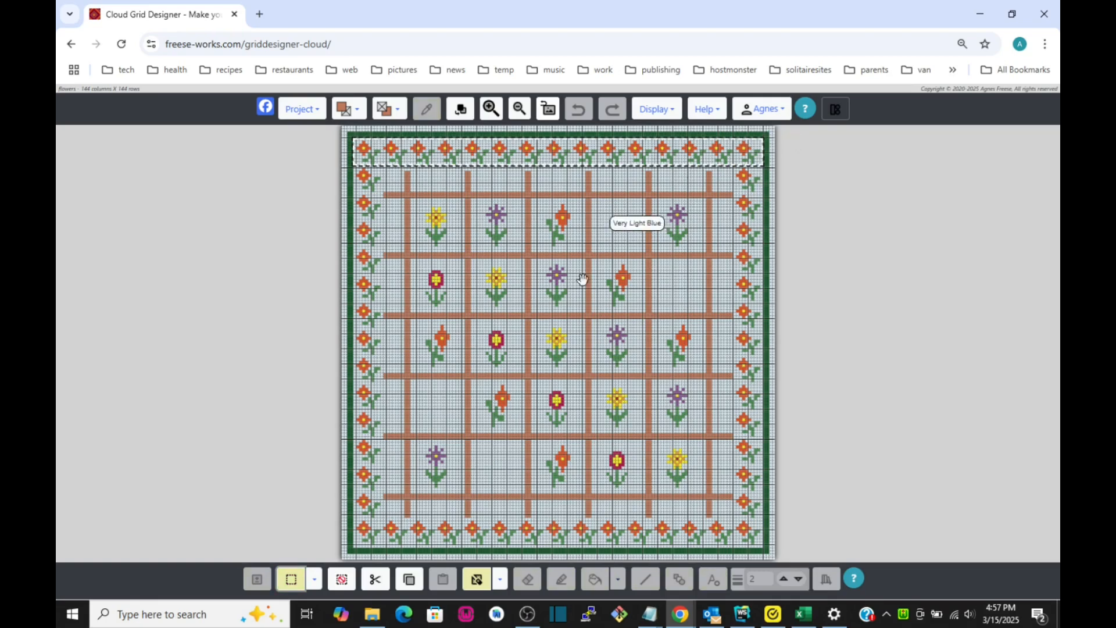
left_click(289, 581)
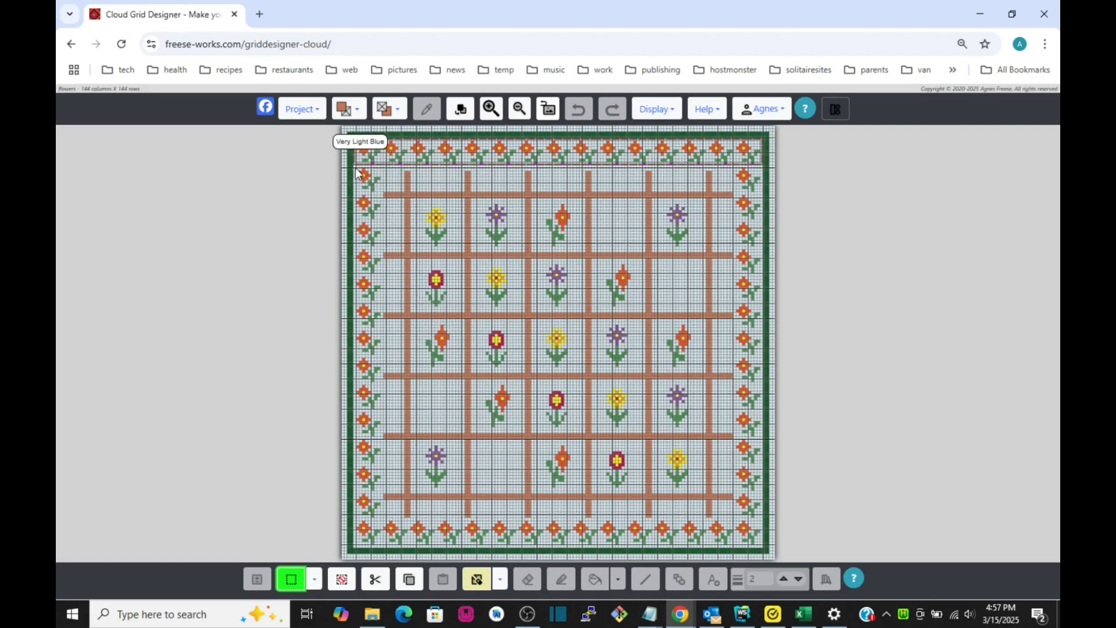
left_click_drag(354, 167, 380, 545)
Add rectangular selections around the flower row along the lower border and the flower column along the right border.
left_click(284, 586)
left_click(284, 586)
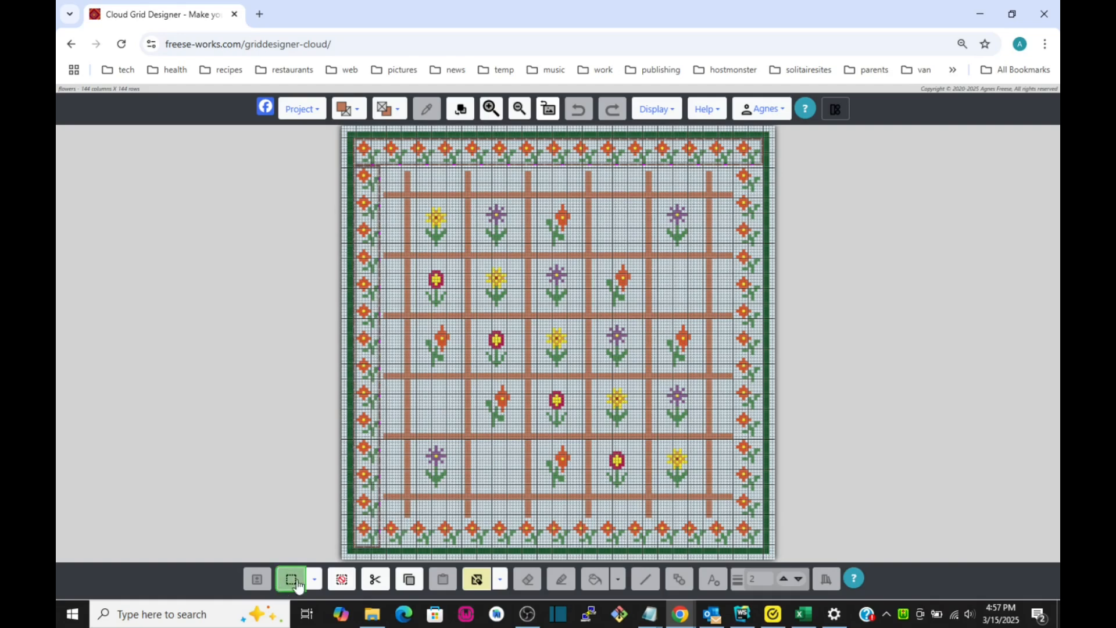
left_click_drag(380, 519, 738, 545)
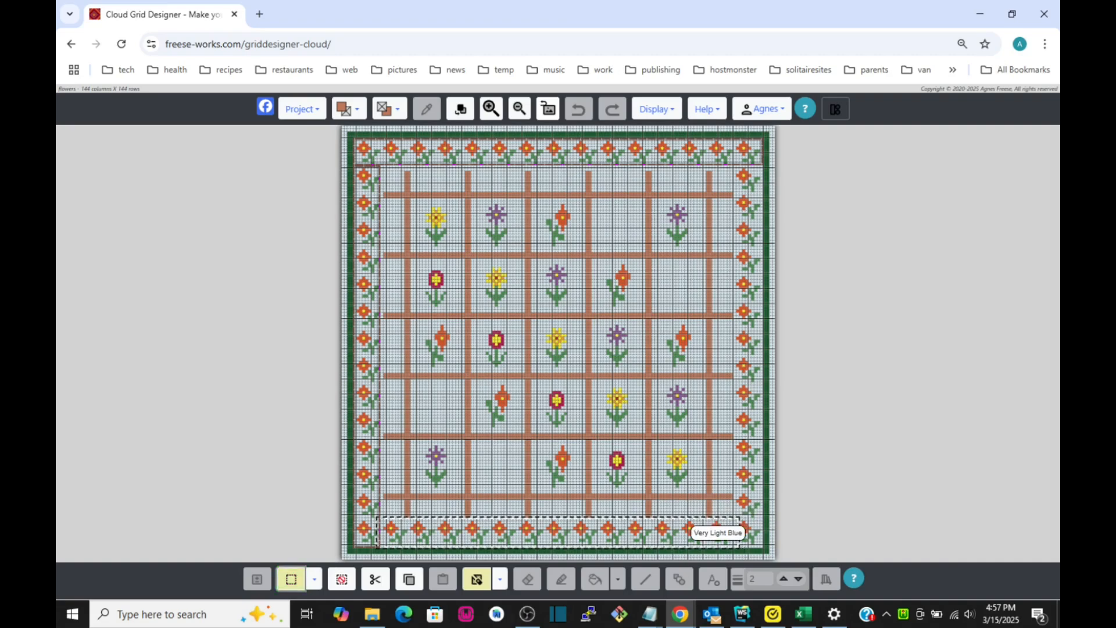
left_click(287, 587)
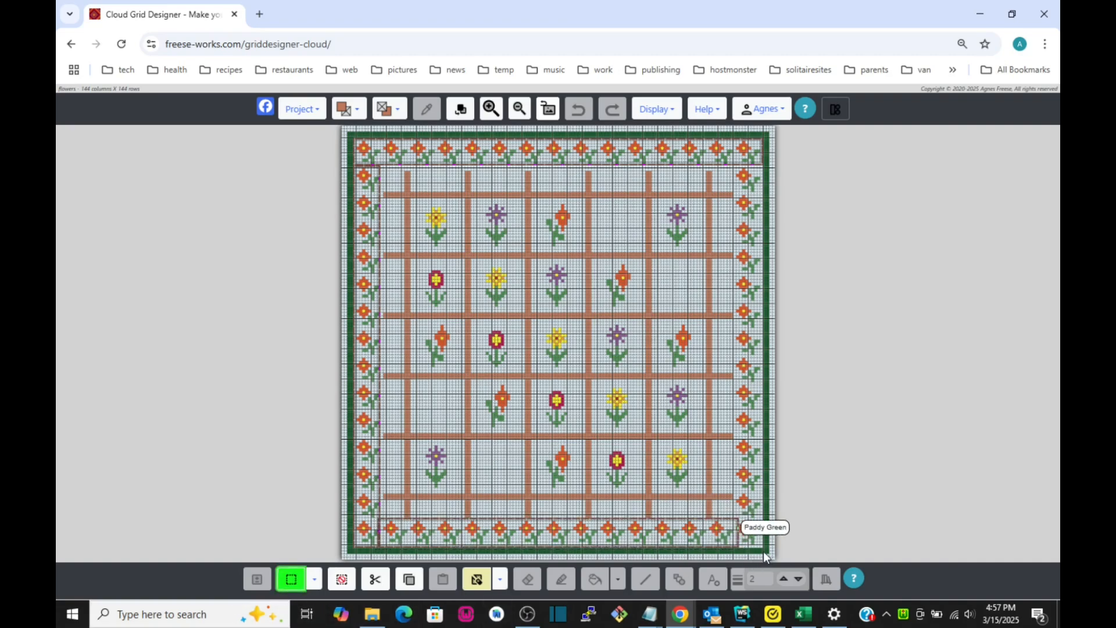
left_click_drag(763, 547, 734, 168)
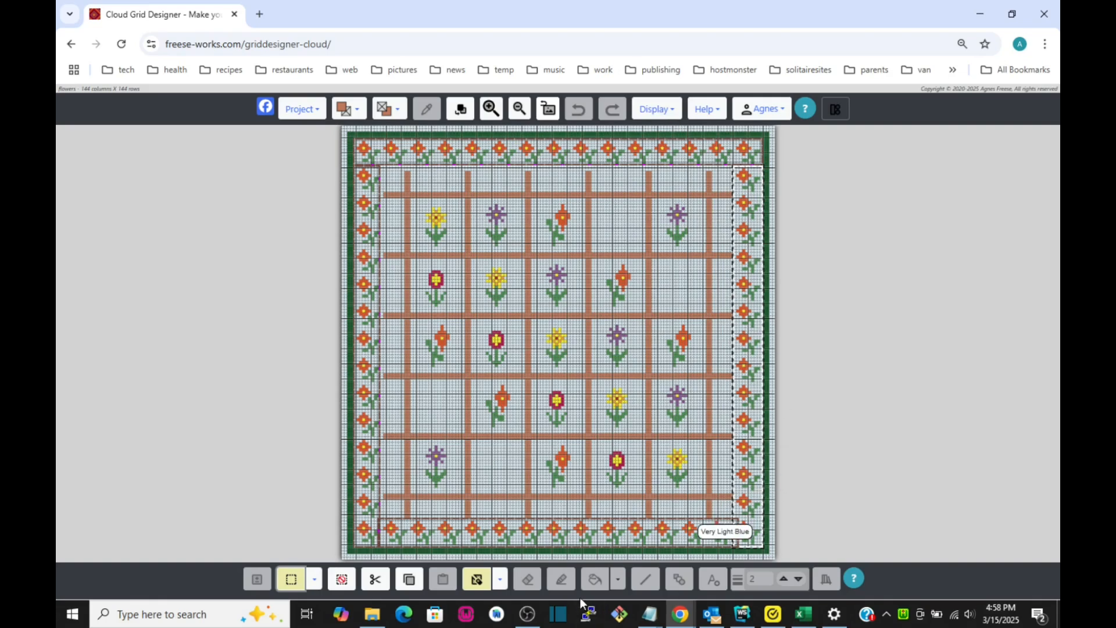
Start substituting colors in the selected border strips and enlarge the design preview several sizes.
left_click(461, 114)
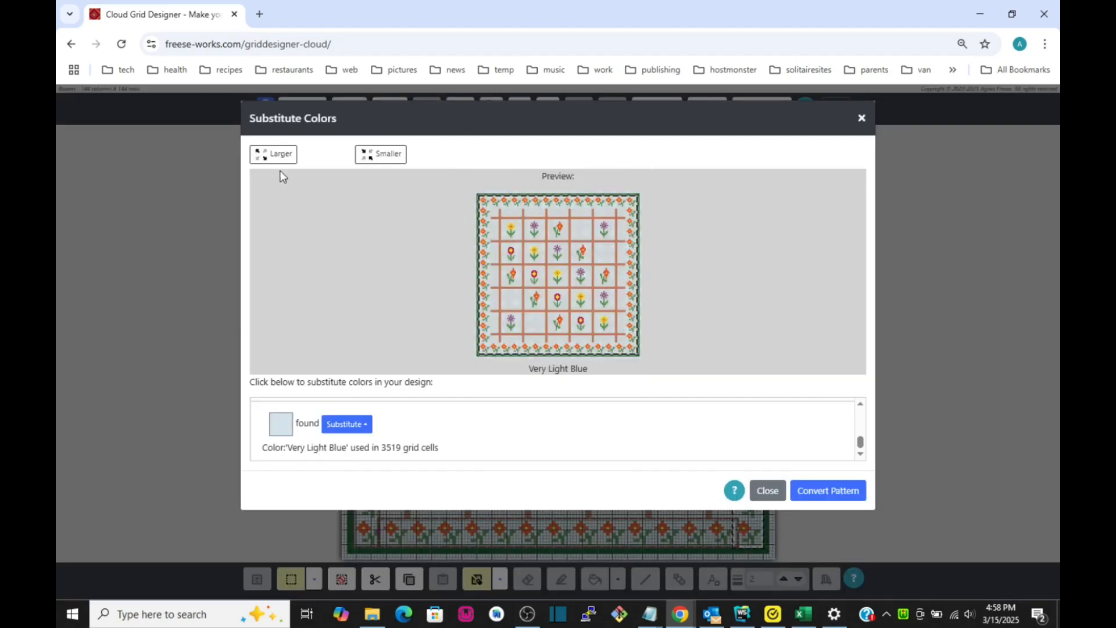
left_click(275, 154)
left_click(276, 154)
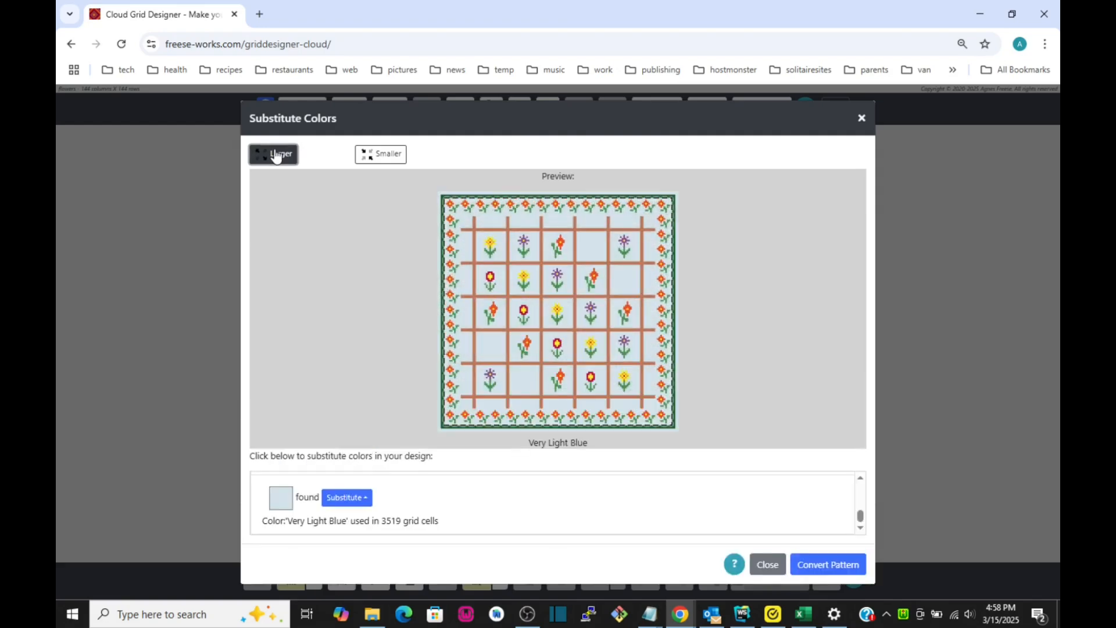
left_click(275, 155)
left_click(275, 155)
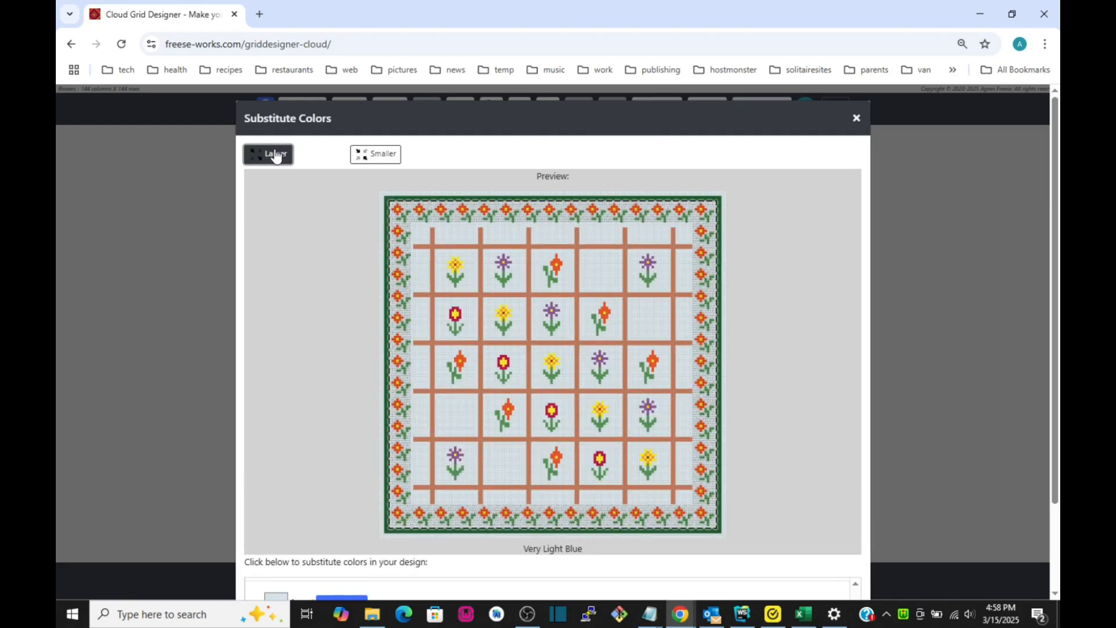
left_click(276, 155)
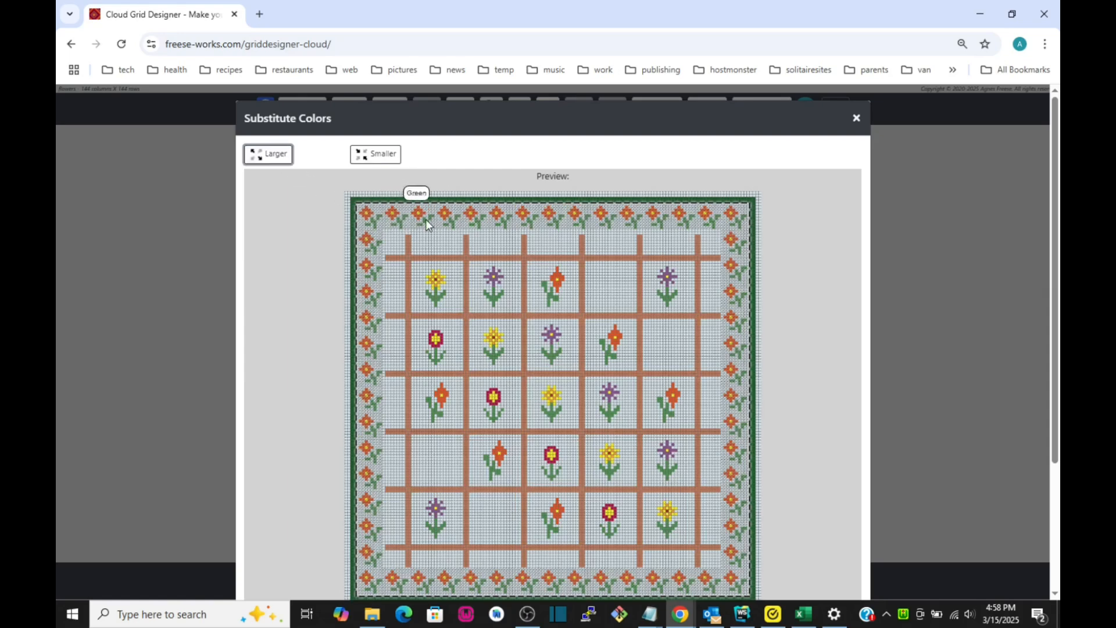
left_click(271, 156)
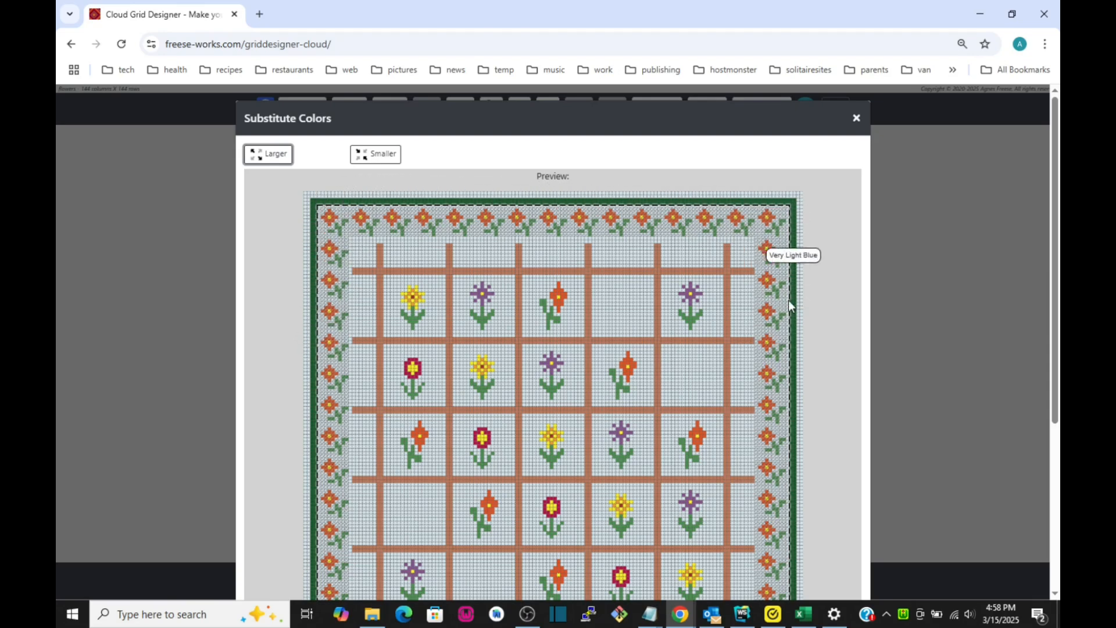
scroll(781, 418, "down", 4)
scroll(777, 421, "down", 1)
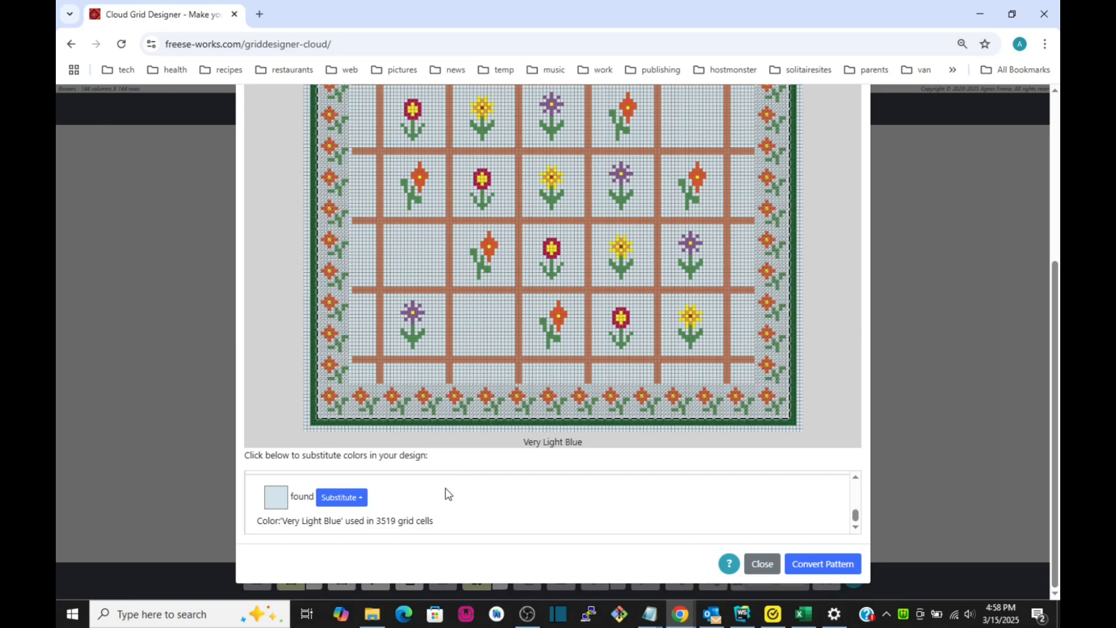
Substitute light peach from the full palette for the border's orange, convert the pattern and clear the selections.
left_click(334, 277)
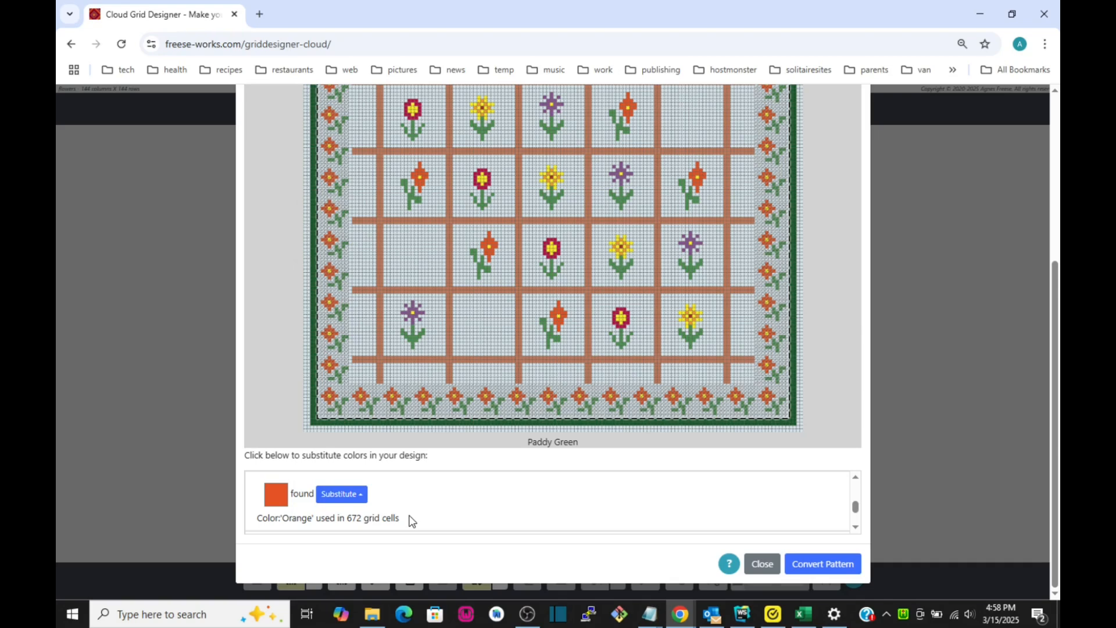
left_click(333, 498)
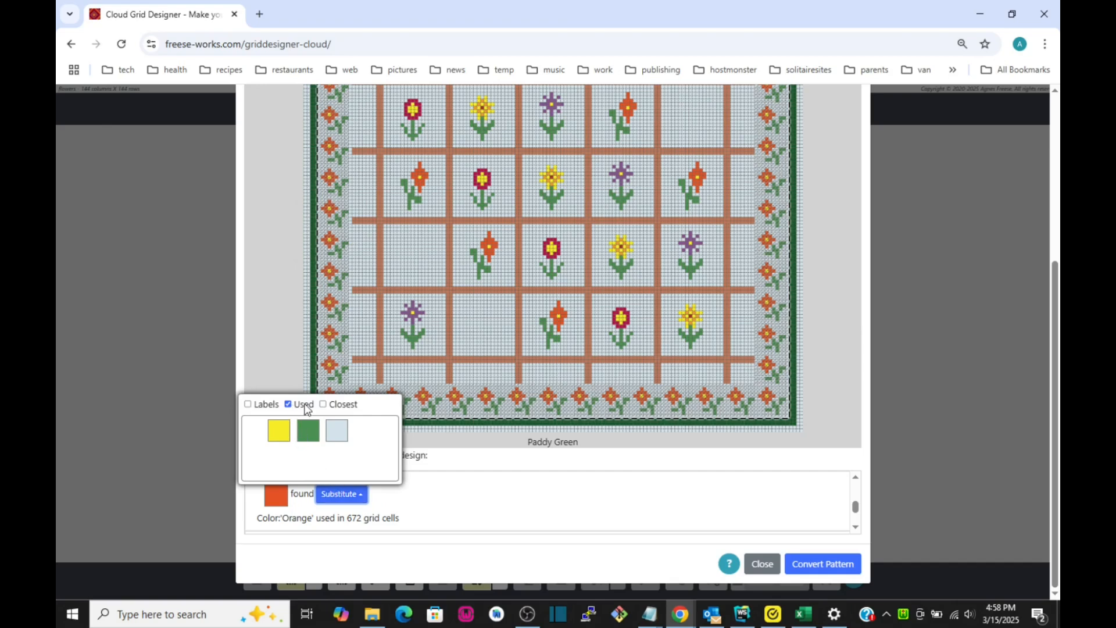
left_click(287, 404)
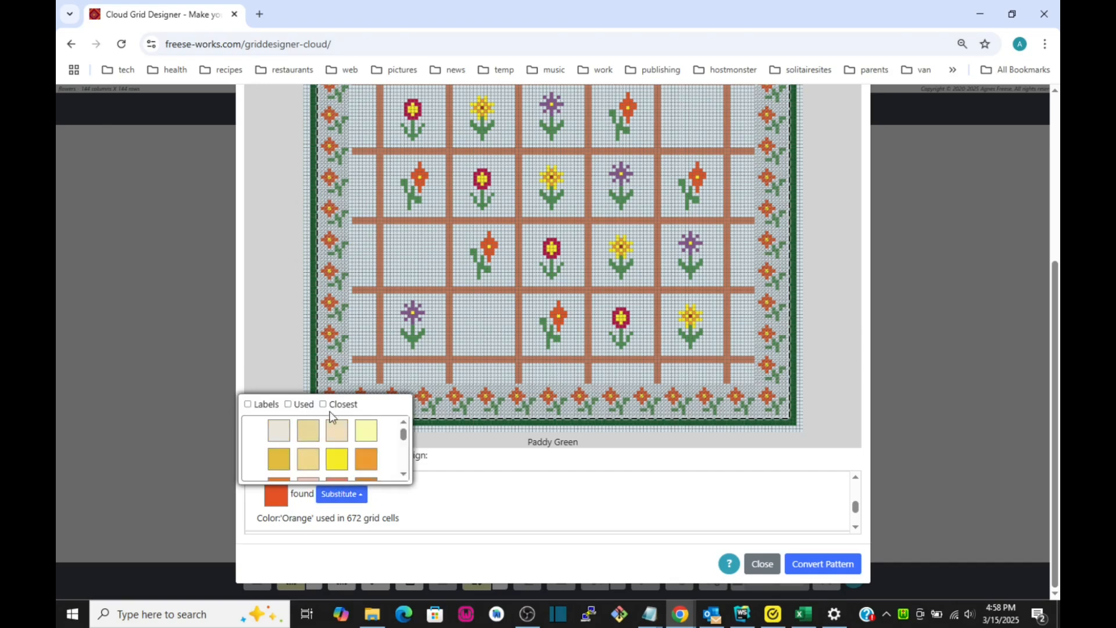
scroll(357, 451, "down", 2)
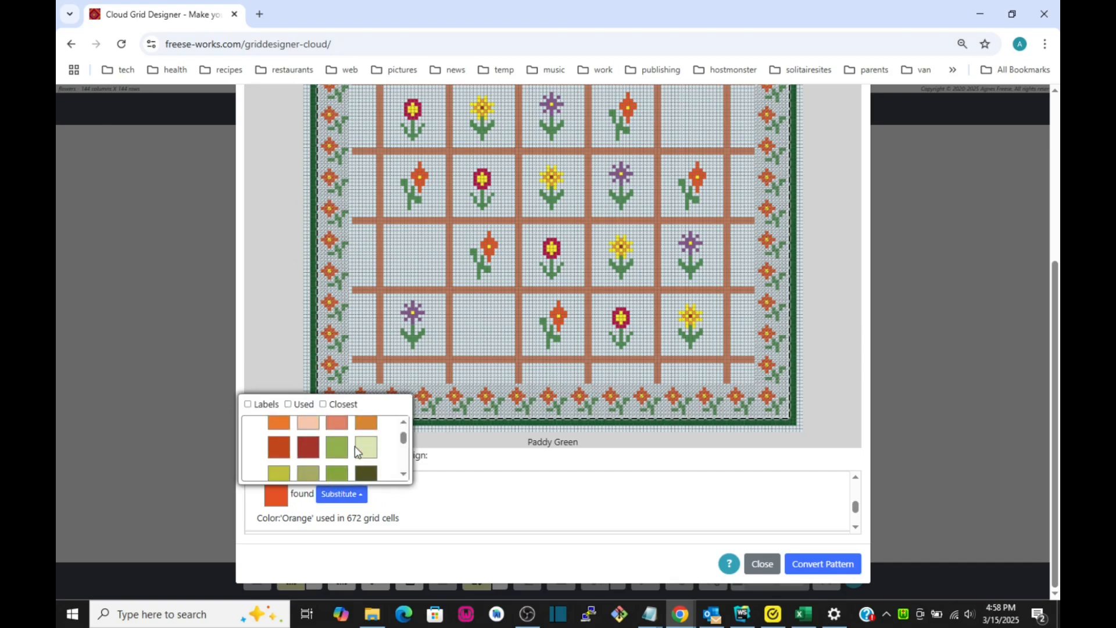
left_click(309, 423)
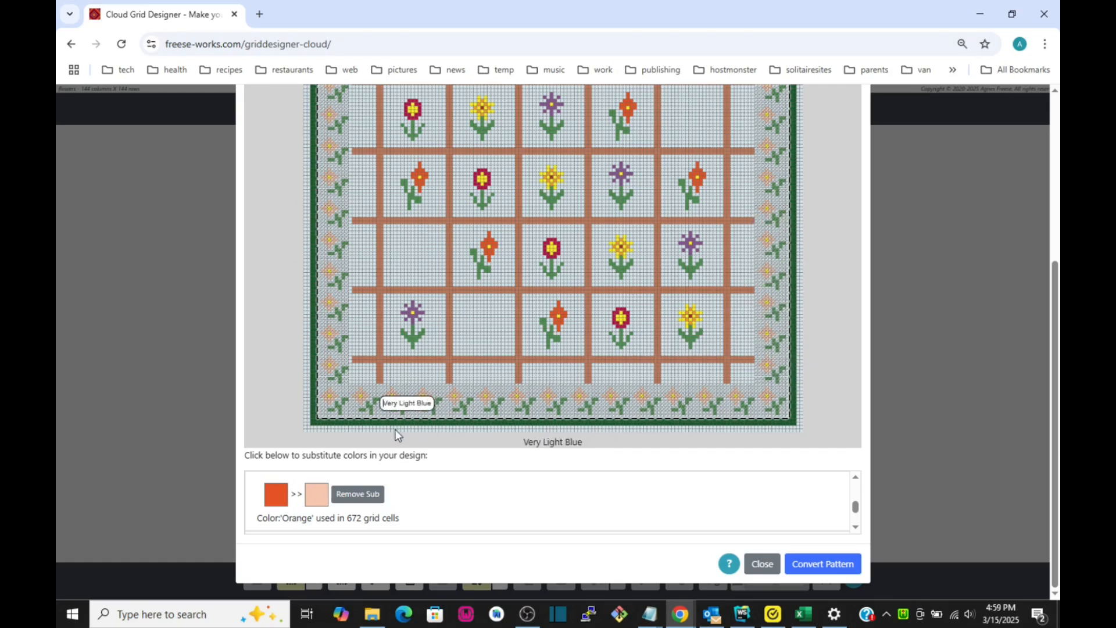
left_click(817, 571)
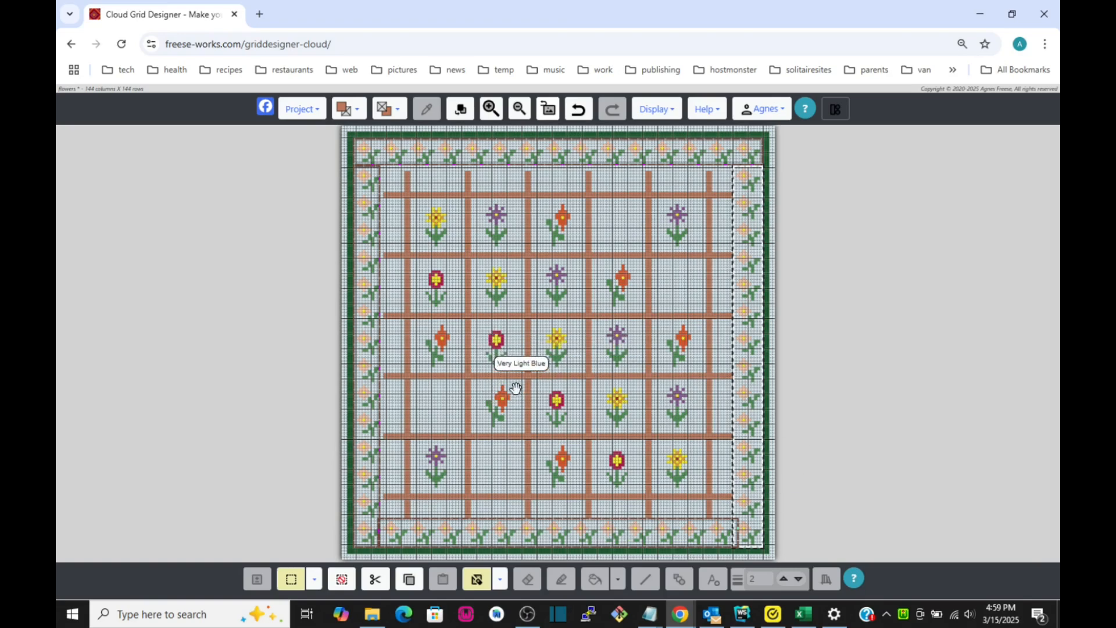
left_click(341, 580)
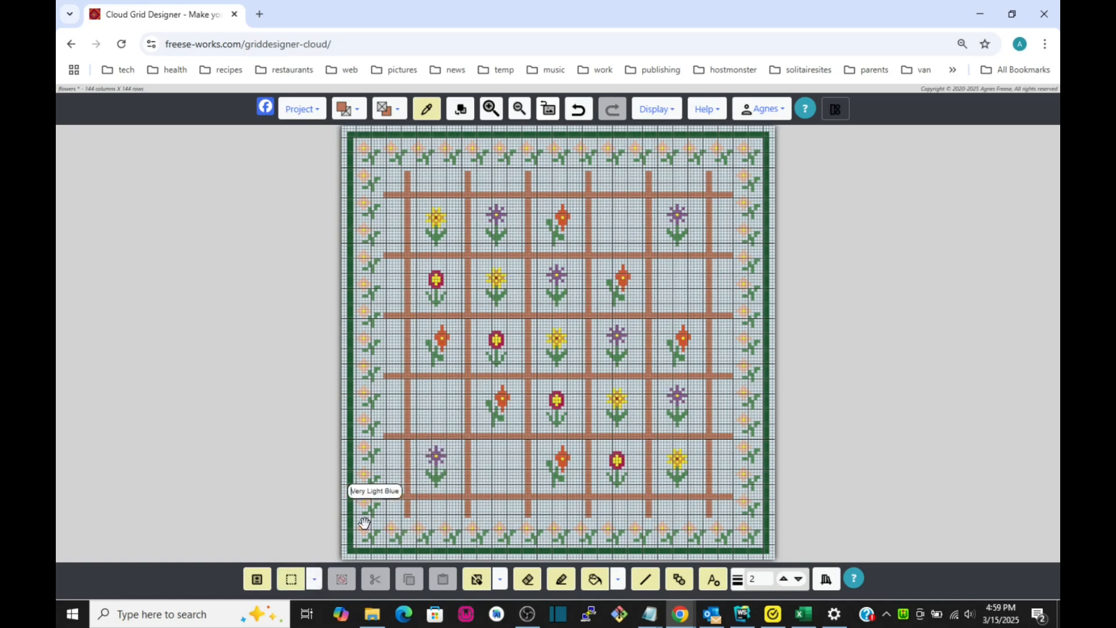
Select three separate rectangles: across the upper trellis bar, around the second row's middle purple flower, and over the fourth row's first cells.
left_click(291, 581)
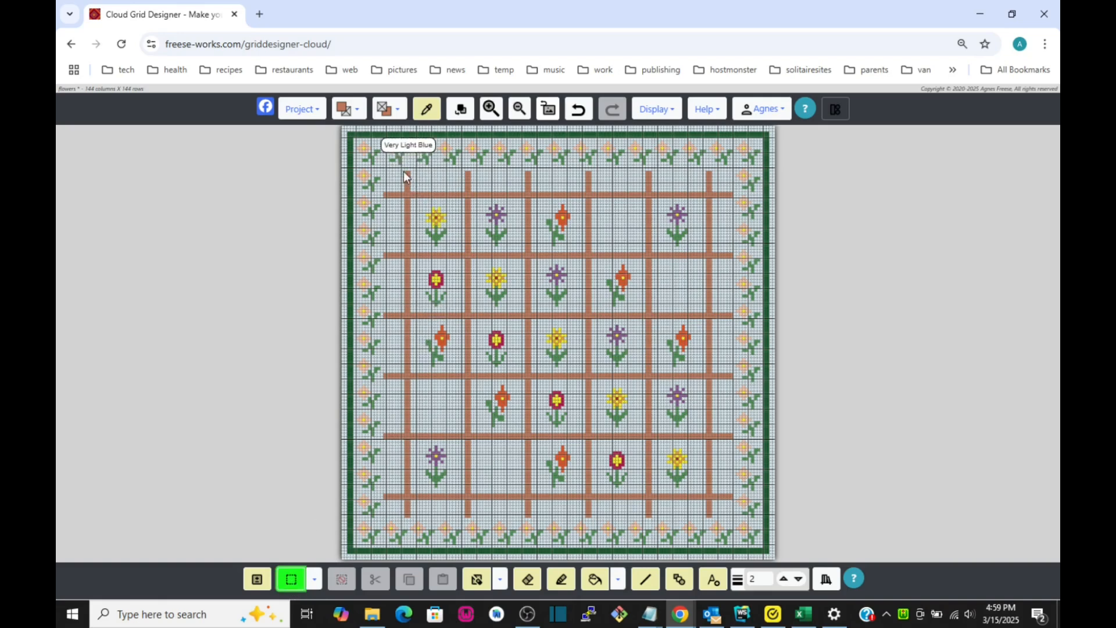
left_click_drag(398, 158, 529, 207)
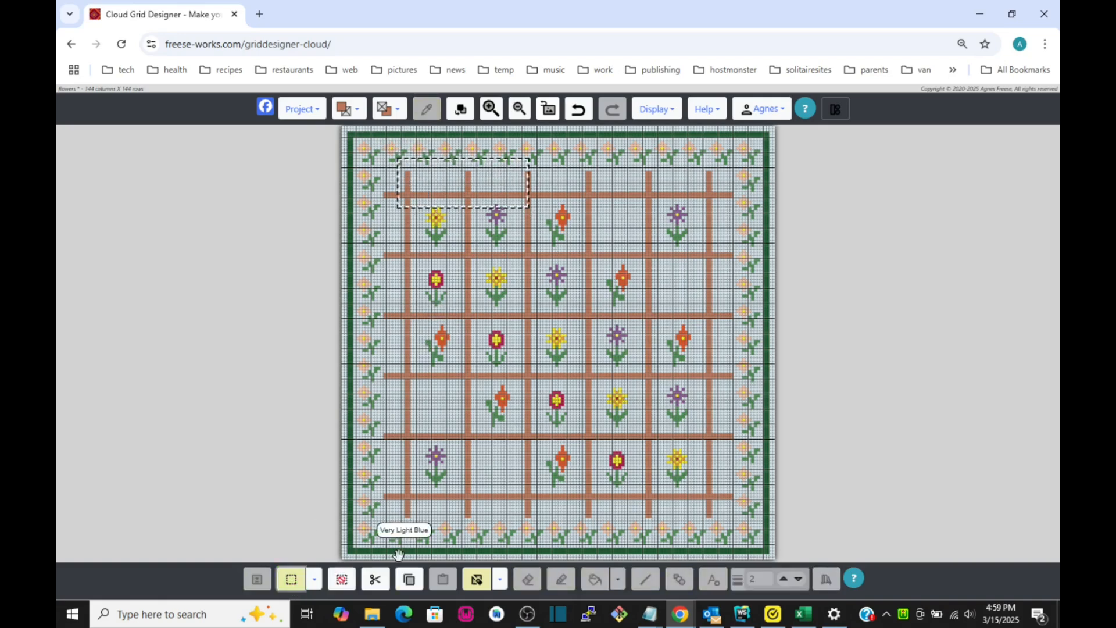
left_click(291, 579)
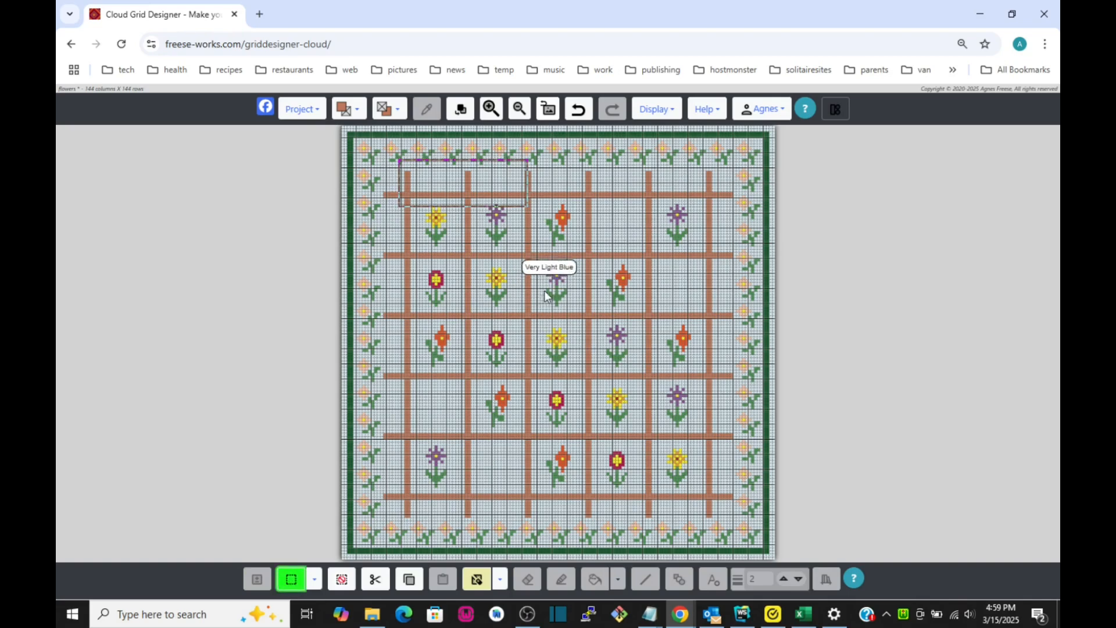
left_click_drag(499, 249, 619, 319)
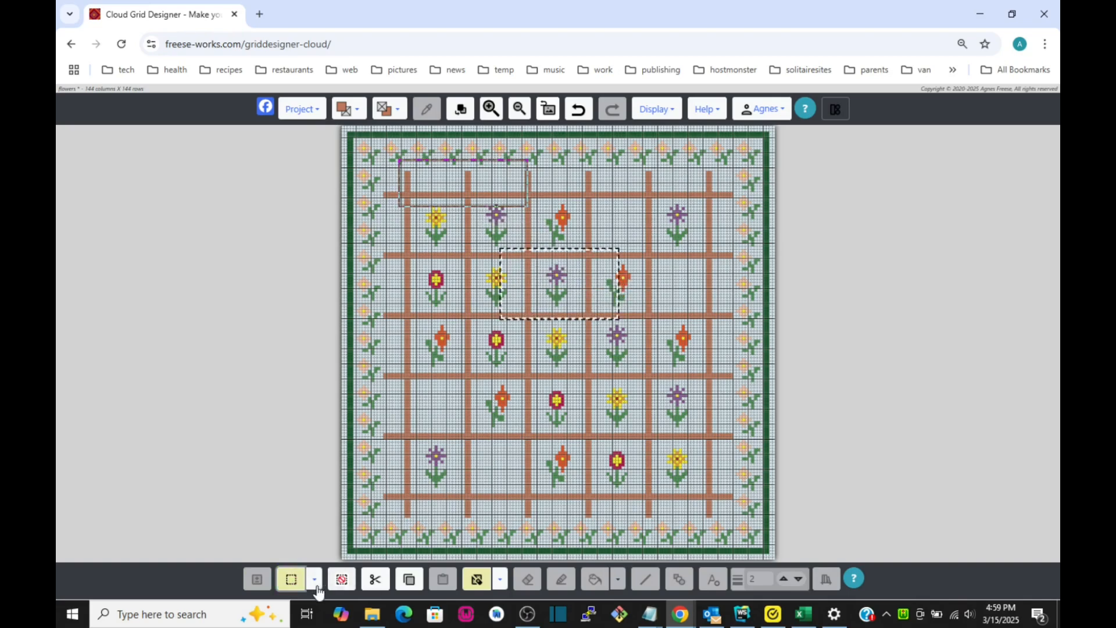
left_click(293, 585)
left_click(293, 586)
left_click_drag(429, 365, 499, 432)
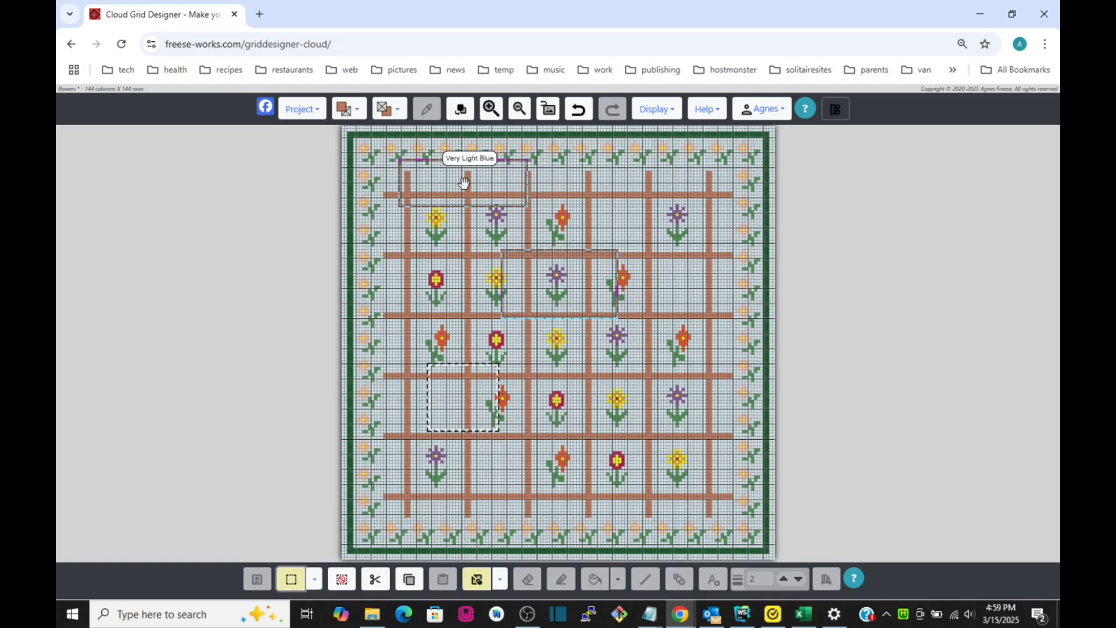
Keep only the last rectangle, resize it around the fourth row's orange flower, and clear the selection.
left_click(566, 279)
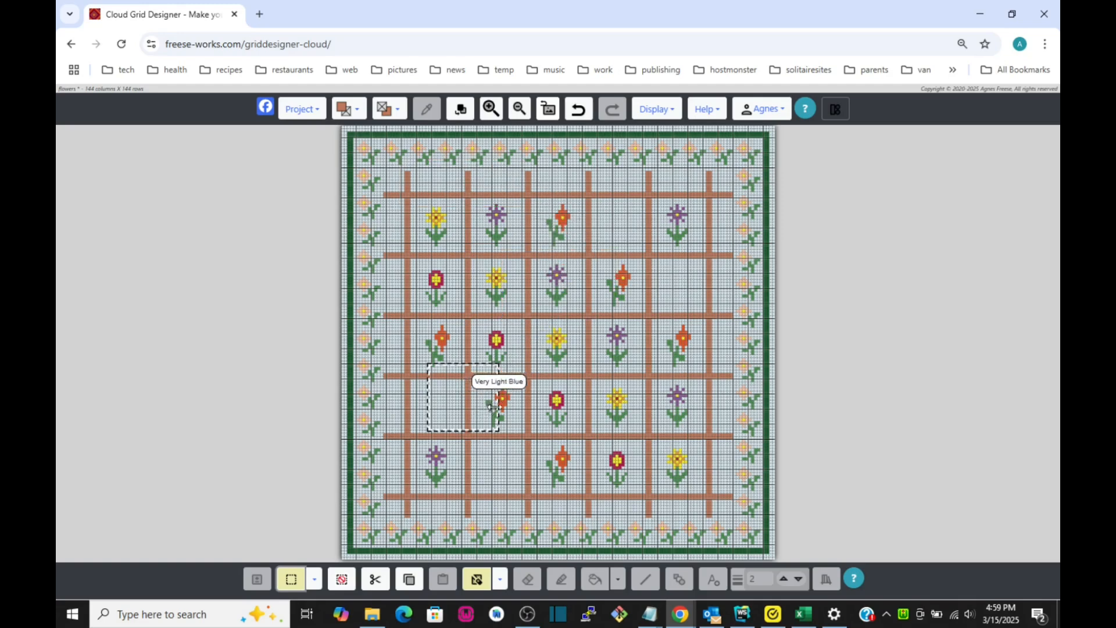
left_click_drag(496, 406, 552, 403)
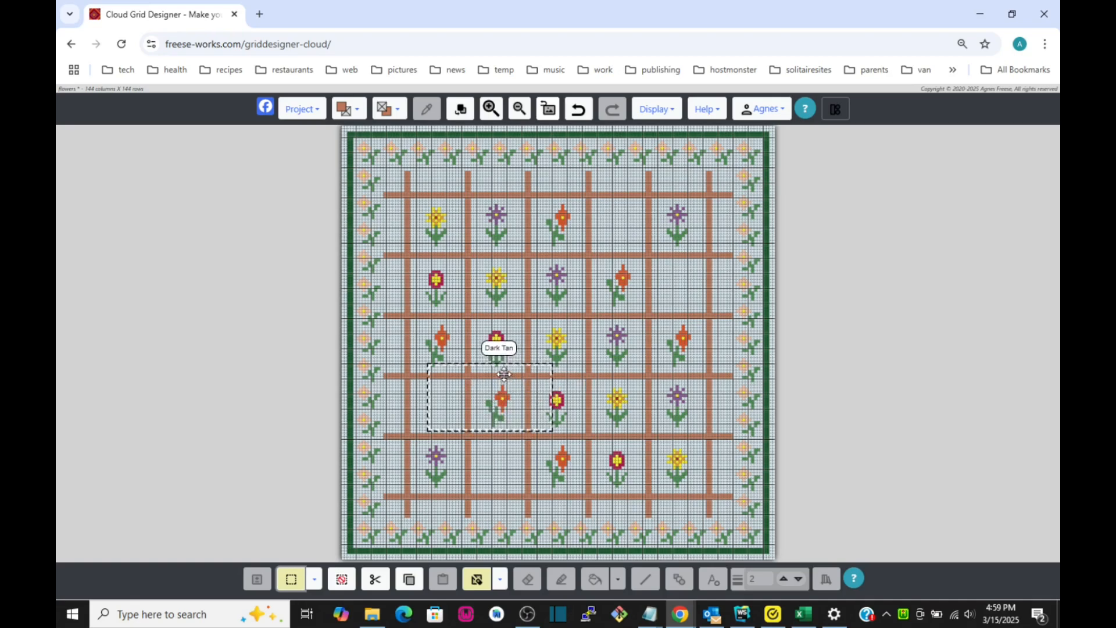
mouse_move(504, 366)
left_mouse_down()
mouse_move(507, 330)
mouse_move(505, 382)
left_mouse_up()
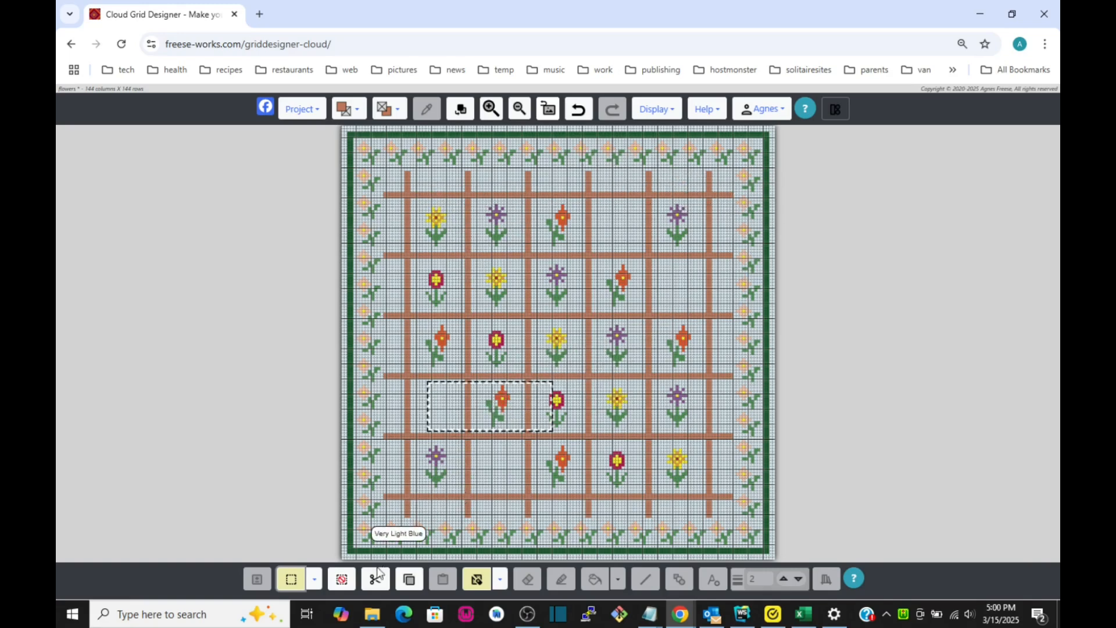
left_click(343, 580)
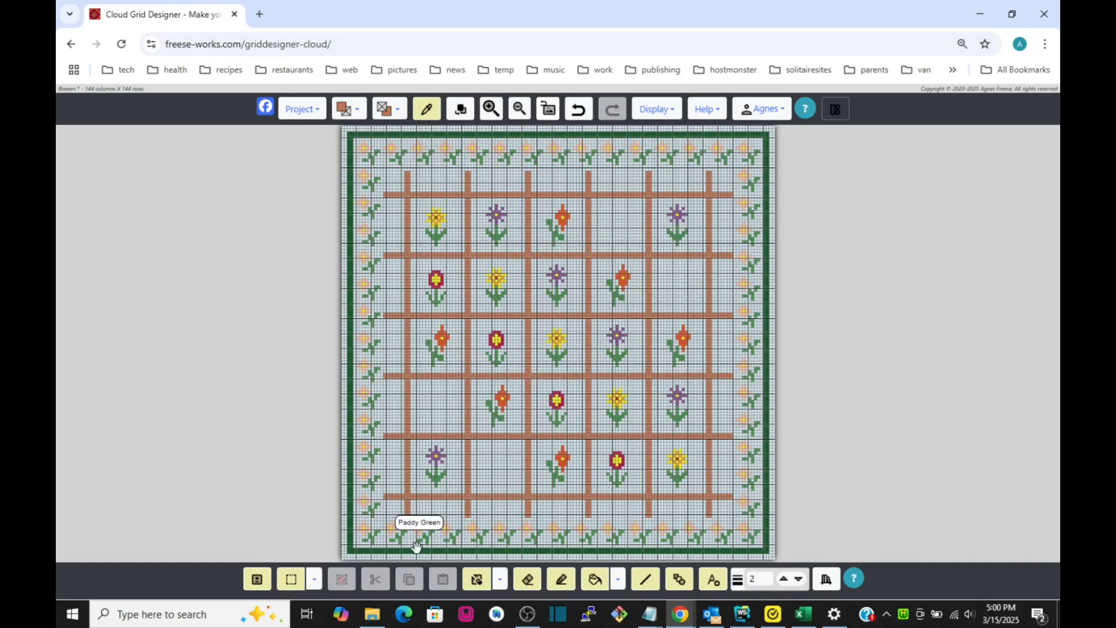
Switch to multi-color motif selection and set the background color to very light blue.
left_click(314, 581)
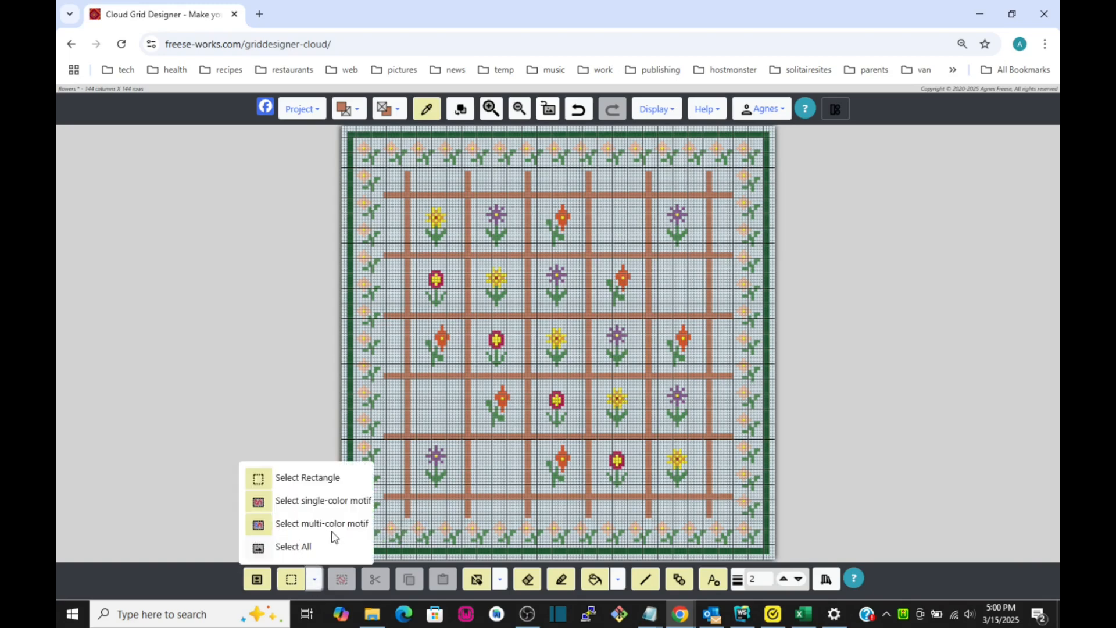
left_click(260, 526)
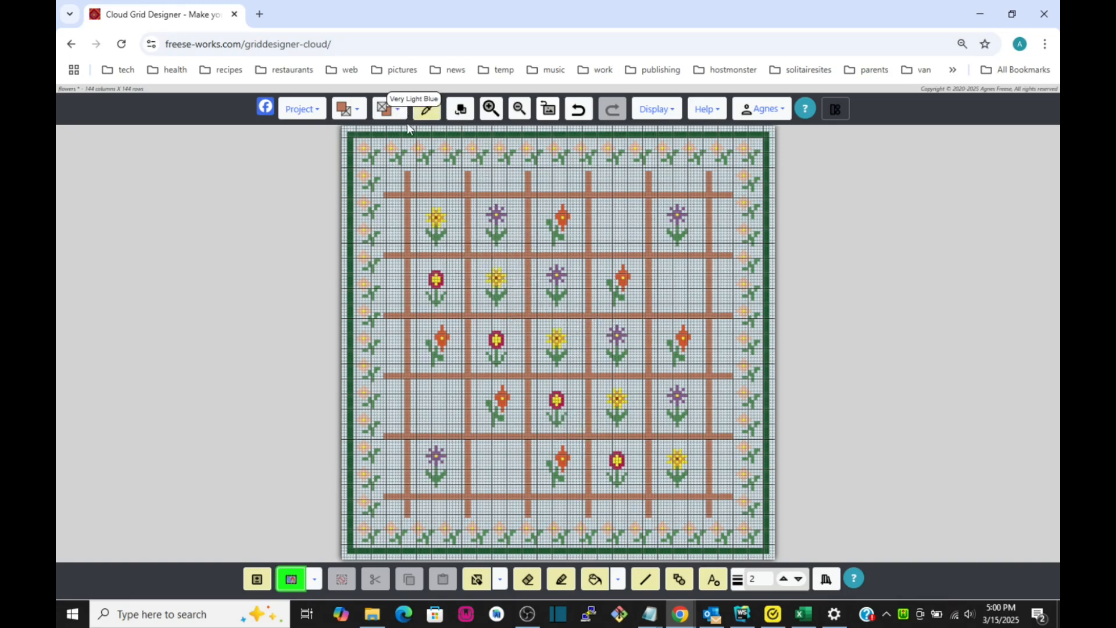
left_click(397, 110)
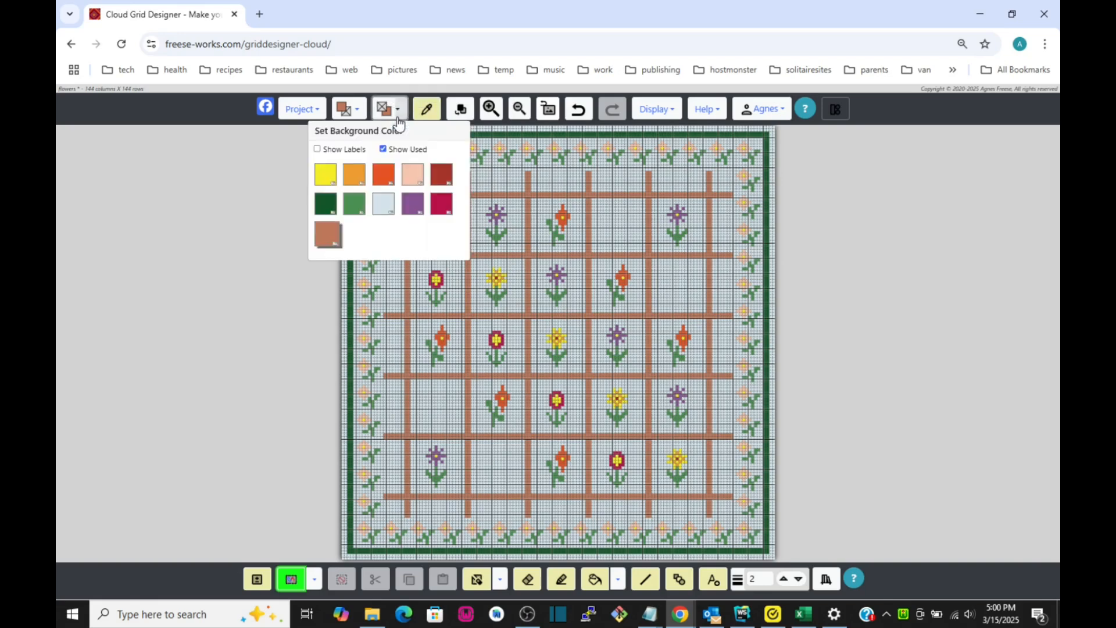
left_click(380, 206)
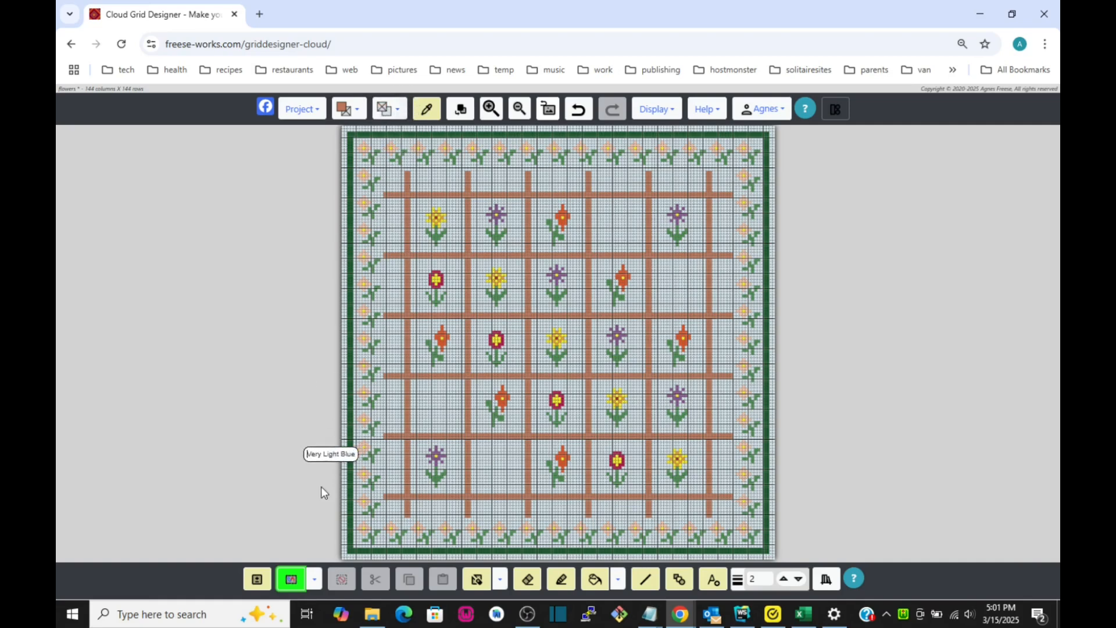
Select the yellow flower motifs in the second row's second cell and the third row's middle cell together.
left_click(296, 580)
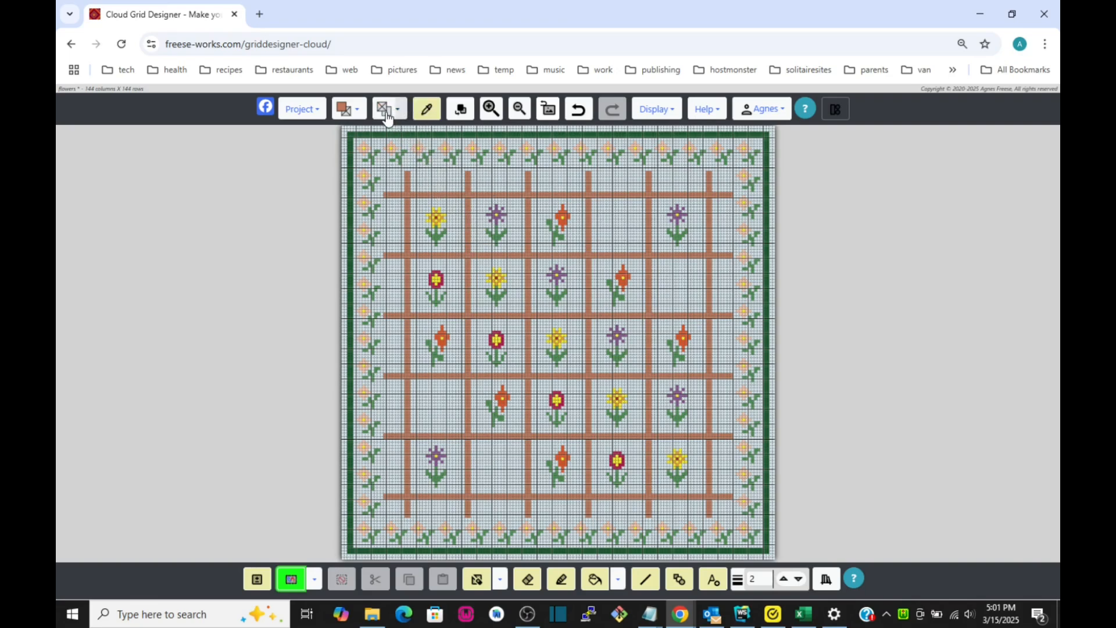
left_click(293, 580)
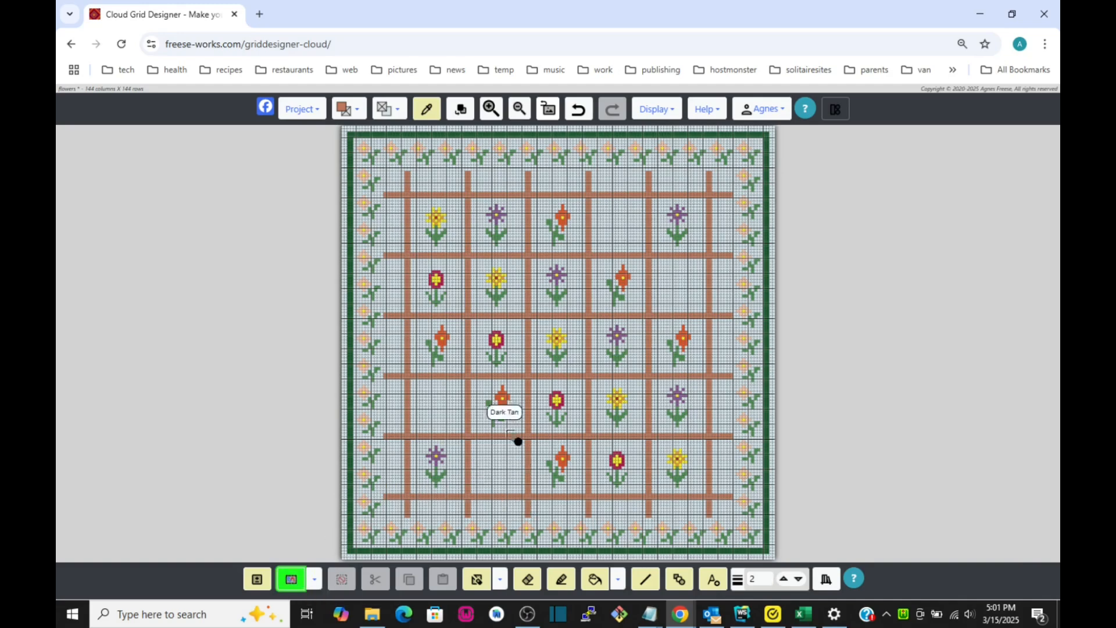
left_click(497, 284)
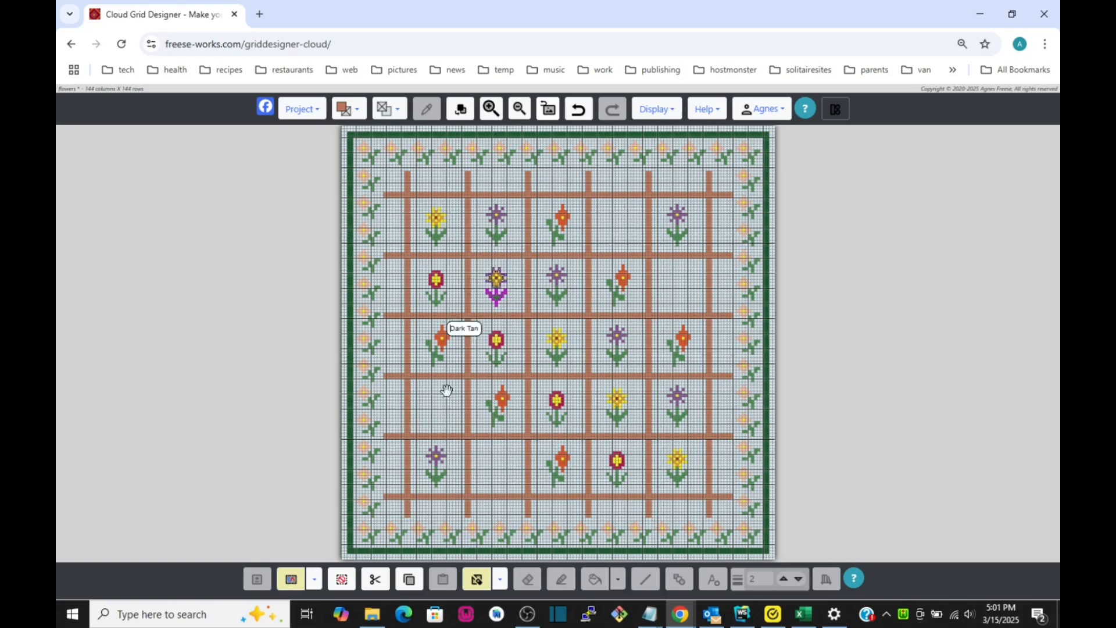
left_click(291, 582)
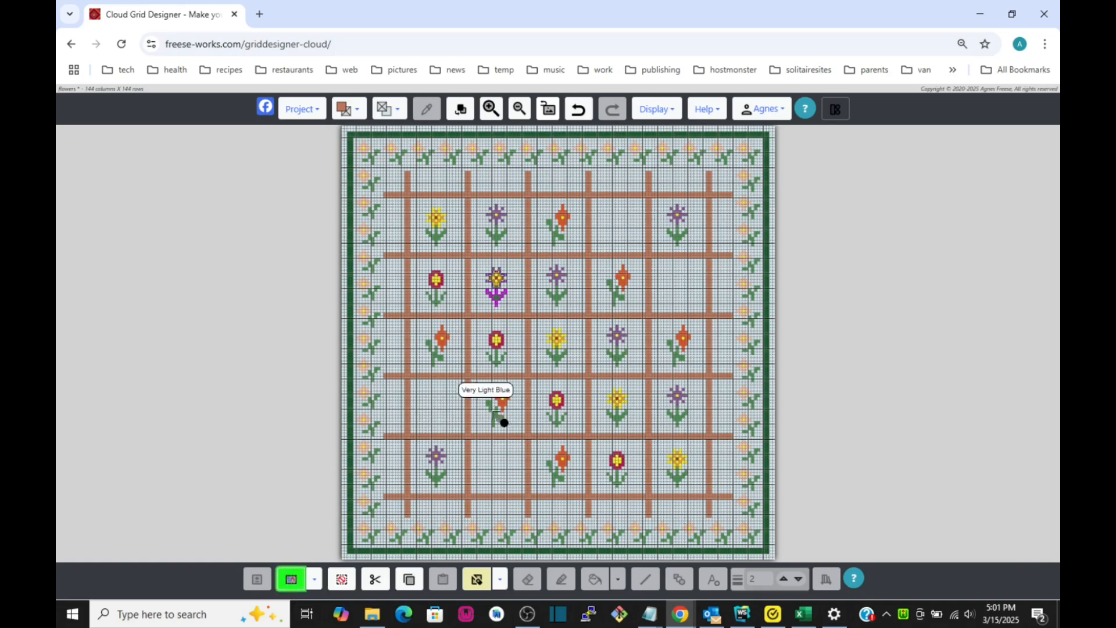
left_click(558, 341)
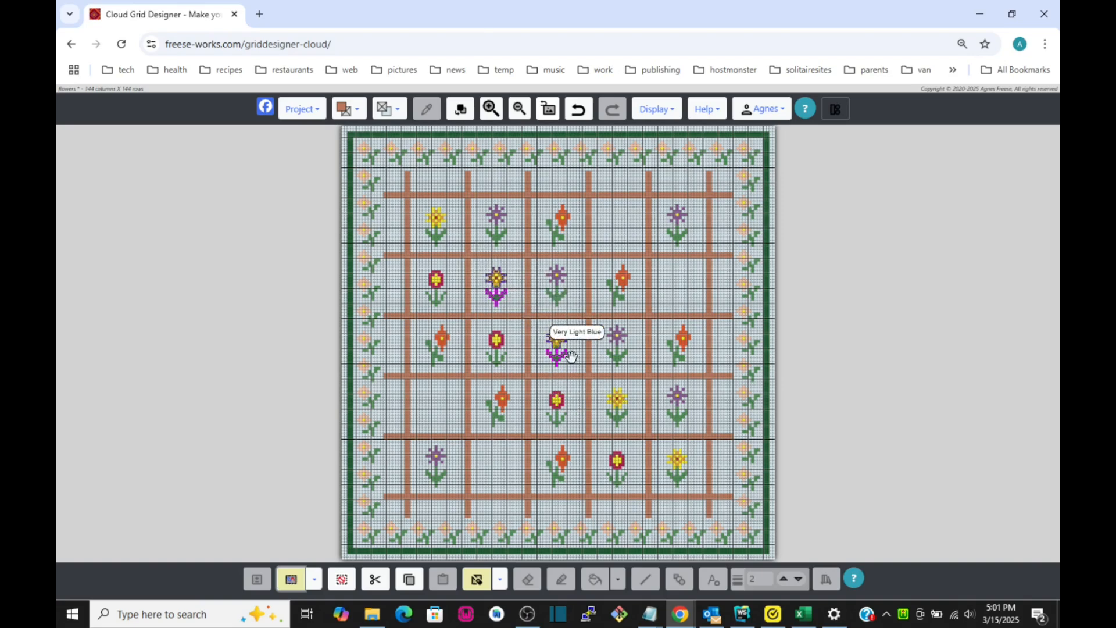
Copy both yellow flowers and paste them with a transparent background into the empty cells of the first and second rows.
left_click(409, 579)
left_click(443, 579)
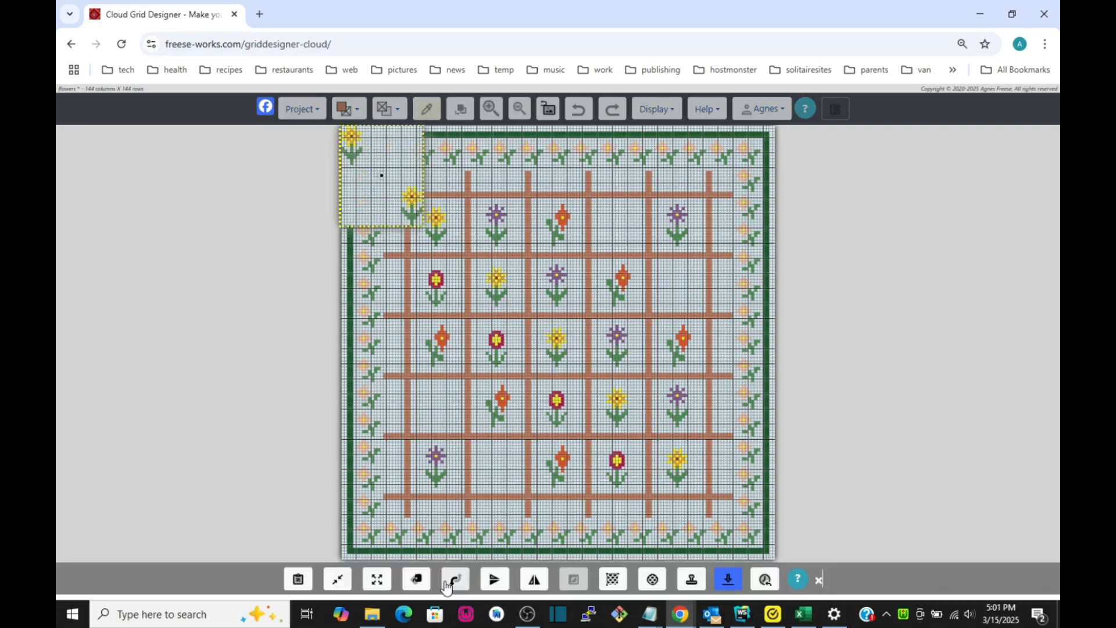
left_click_drag(371, 202, 635, 279)
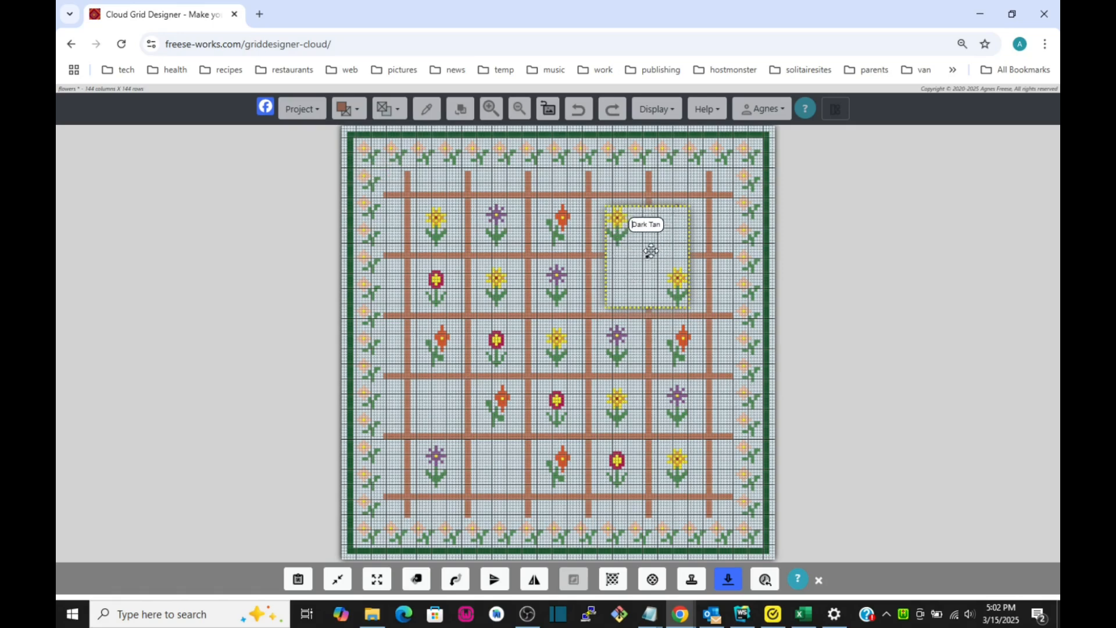
left_click(298, 580)
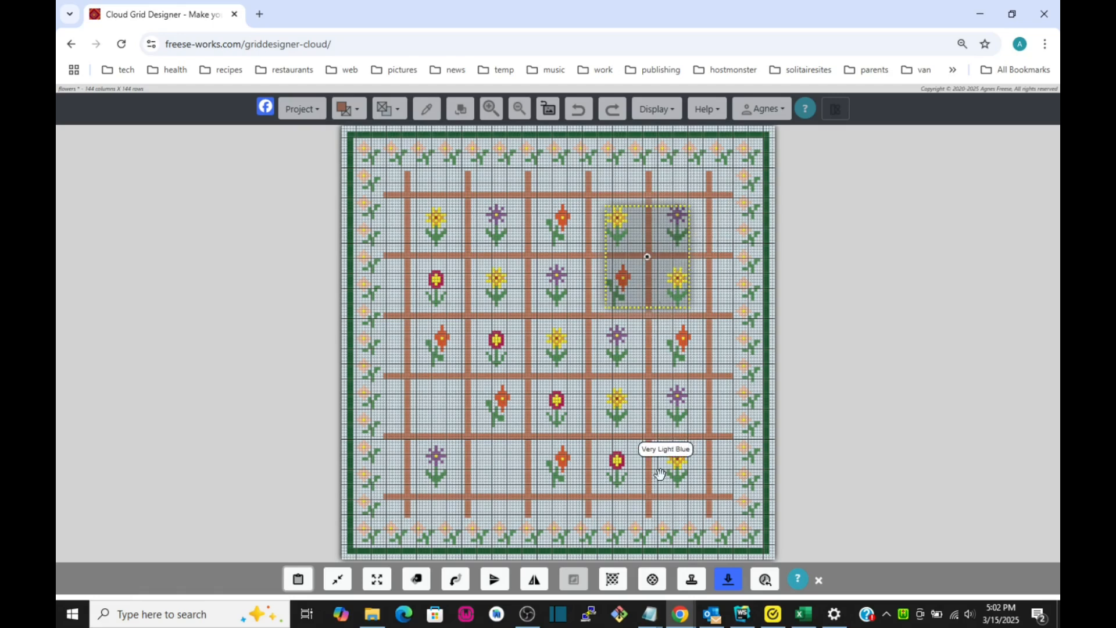
left_click(729, 580)
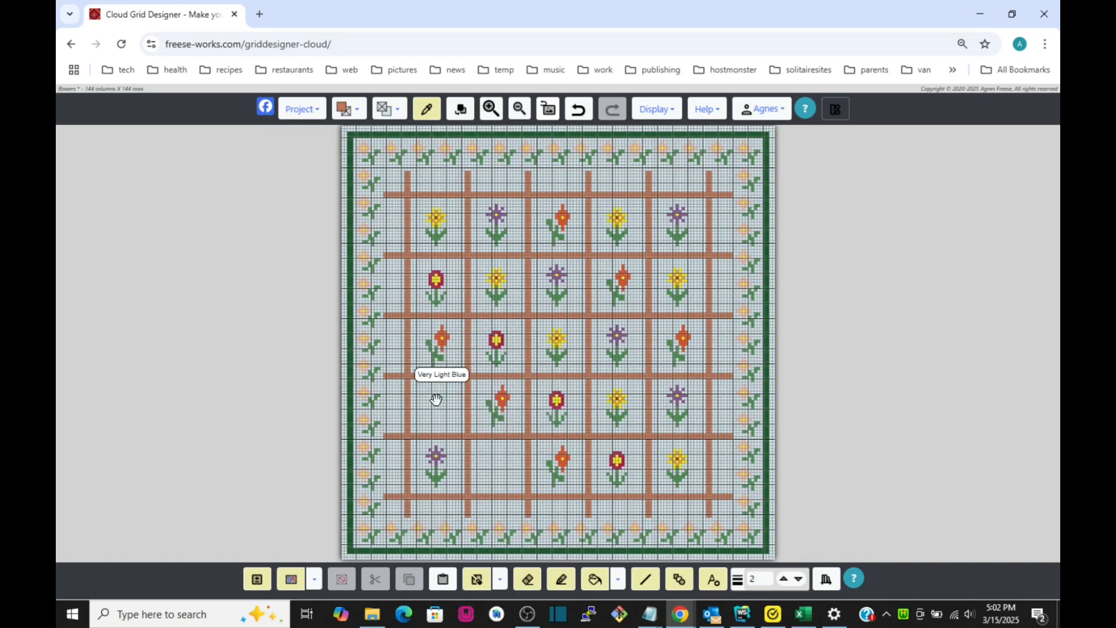
Select the third row's red flower as a multi-color motif and add a rectangle around the fourth row's middle red flower.
left_click(290, 584)
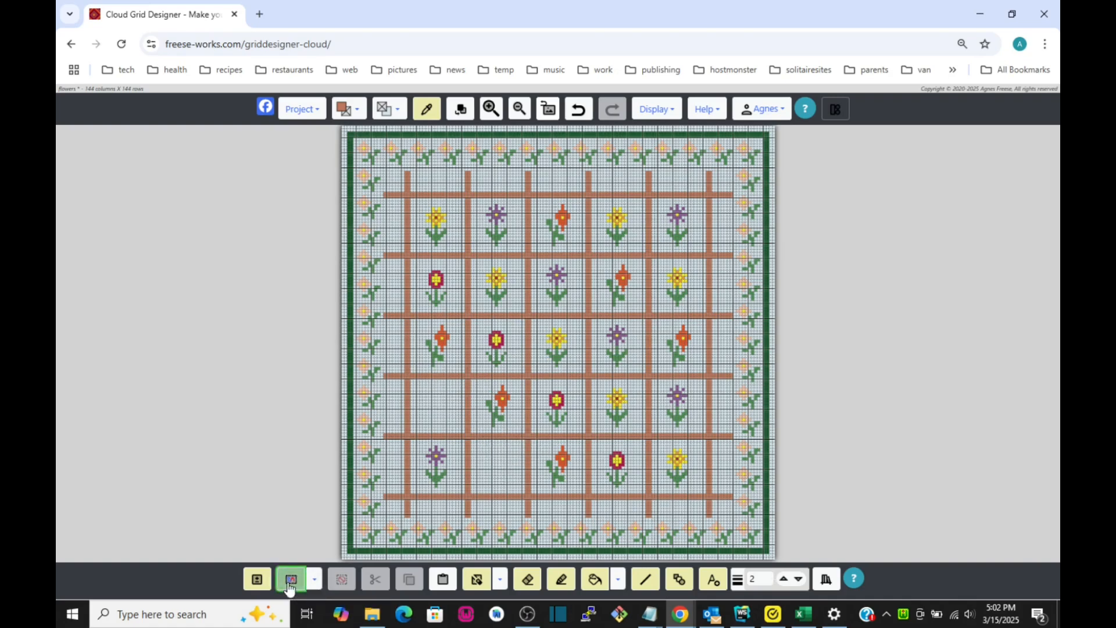
left_click(501, 344)
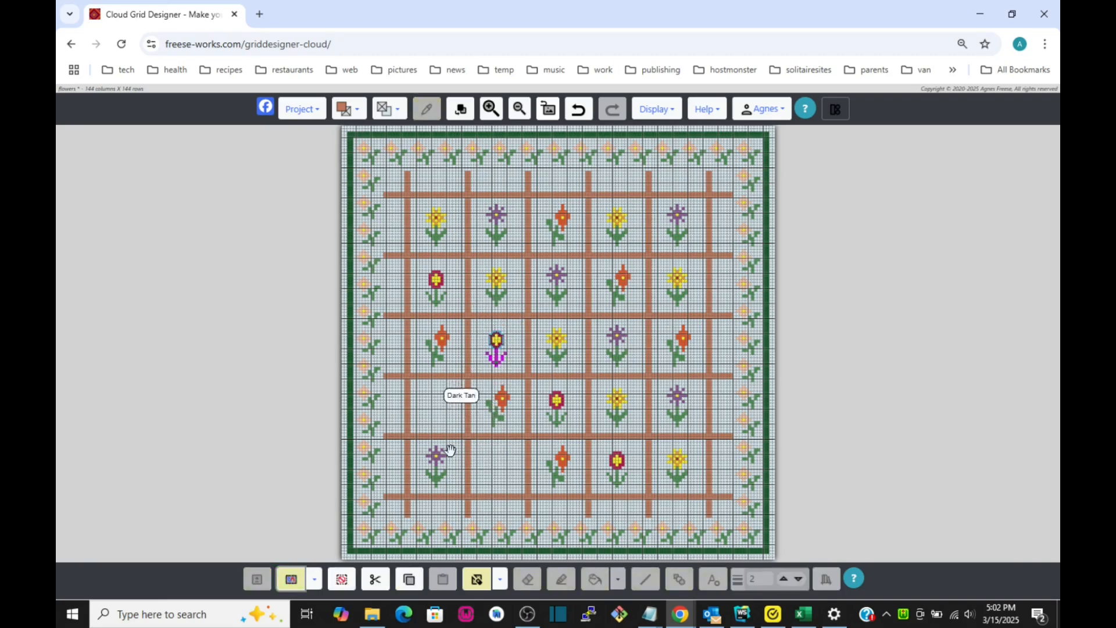
left_click(316, 580)
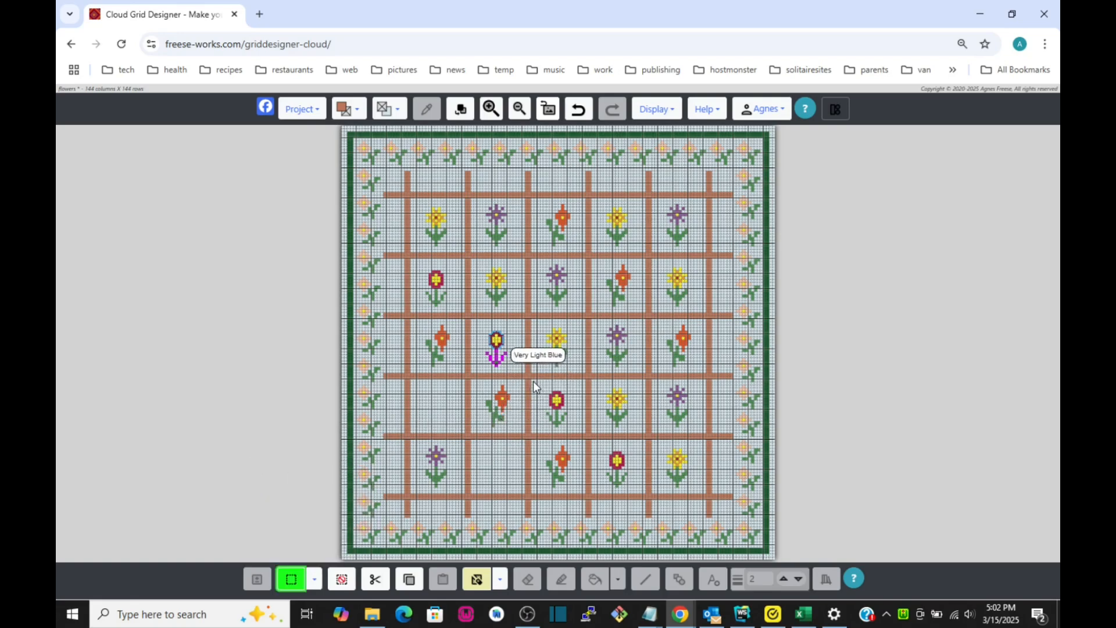
left_click_drag(530, 378, 586, 434)
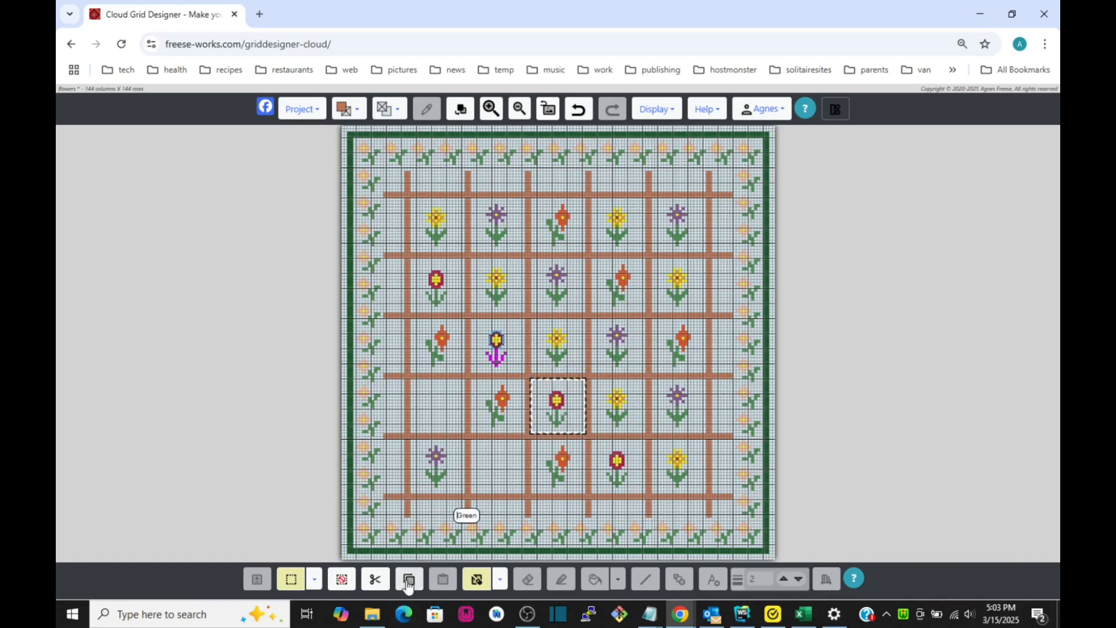
Copy both red flowers and paste them with a transparent background into the empty cells of the fourth and fifth rows.
left_click(409, 581)
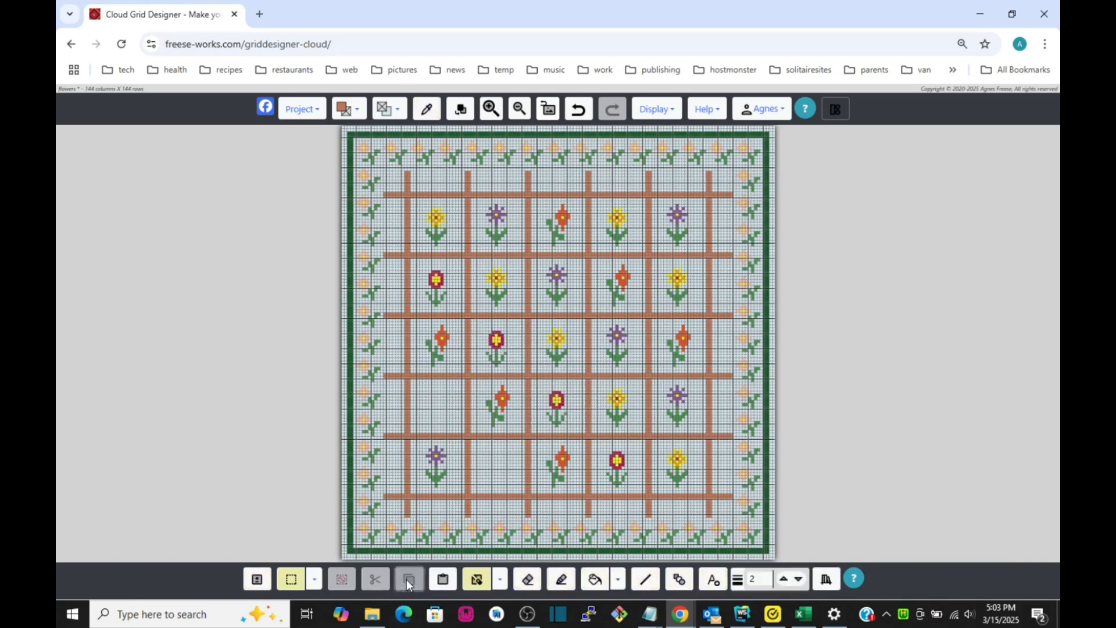
left_click(443, 580)
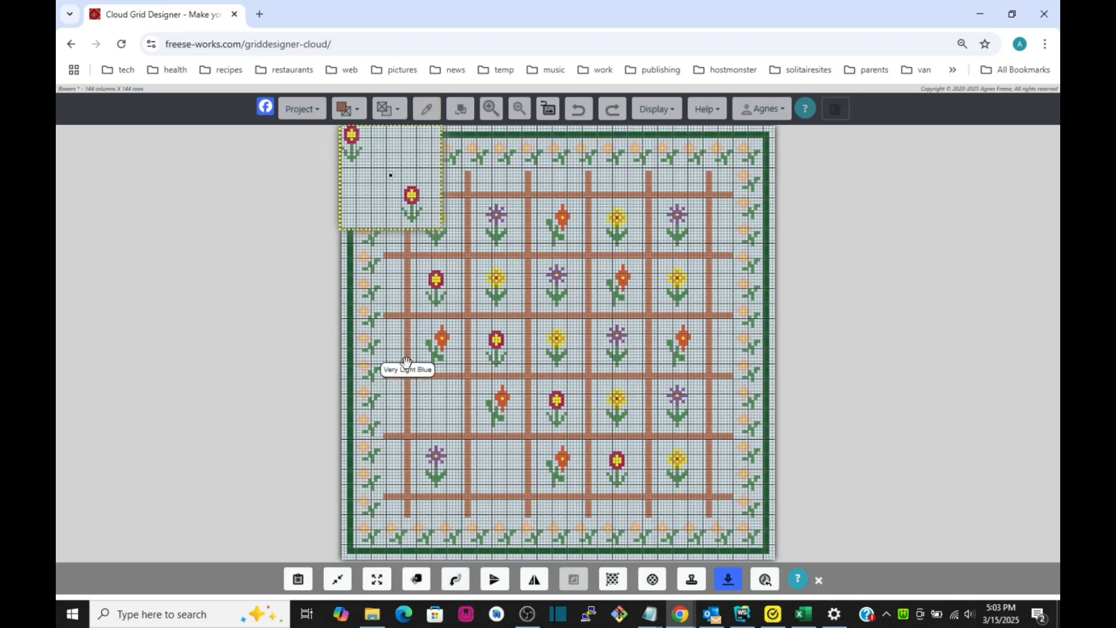
left_click_drag(375, 175, 476, 461)
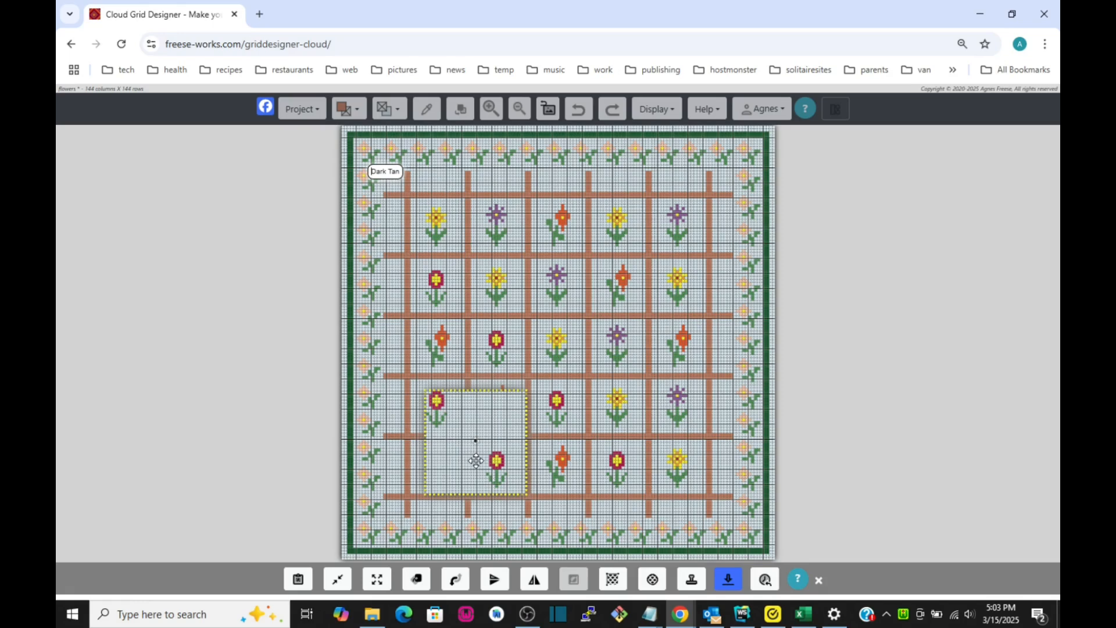
left_click(298, 580)
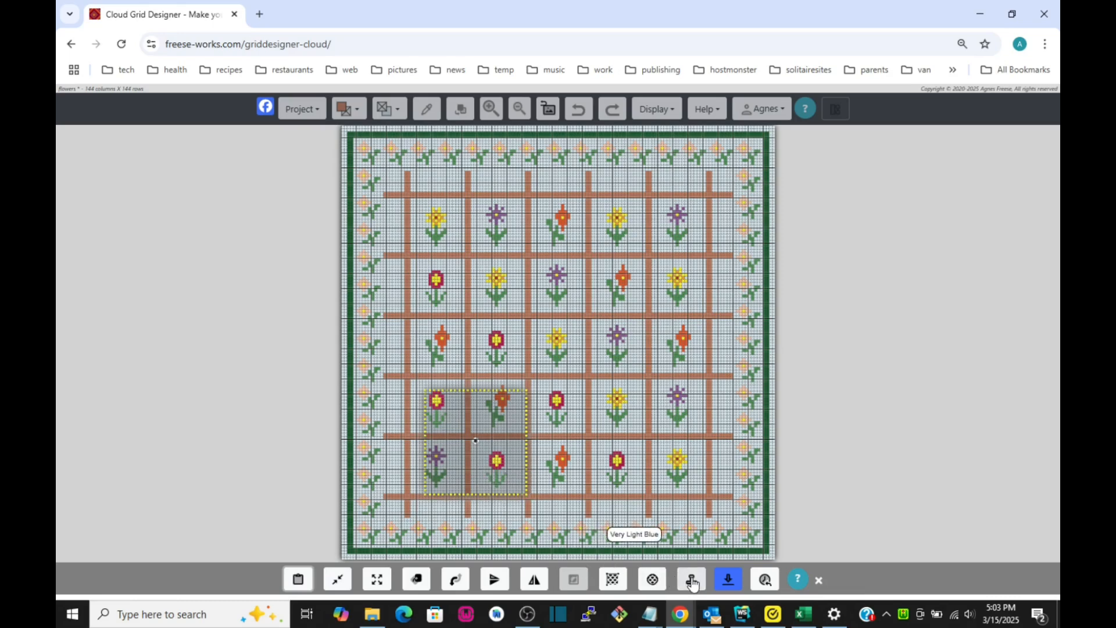
left_click(730, 583)
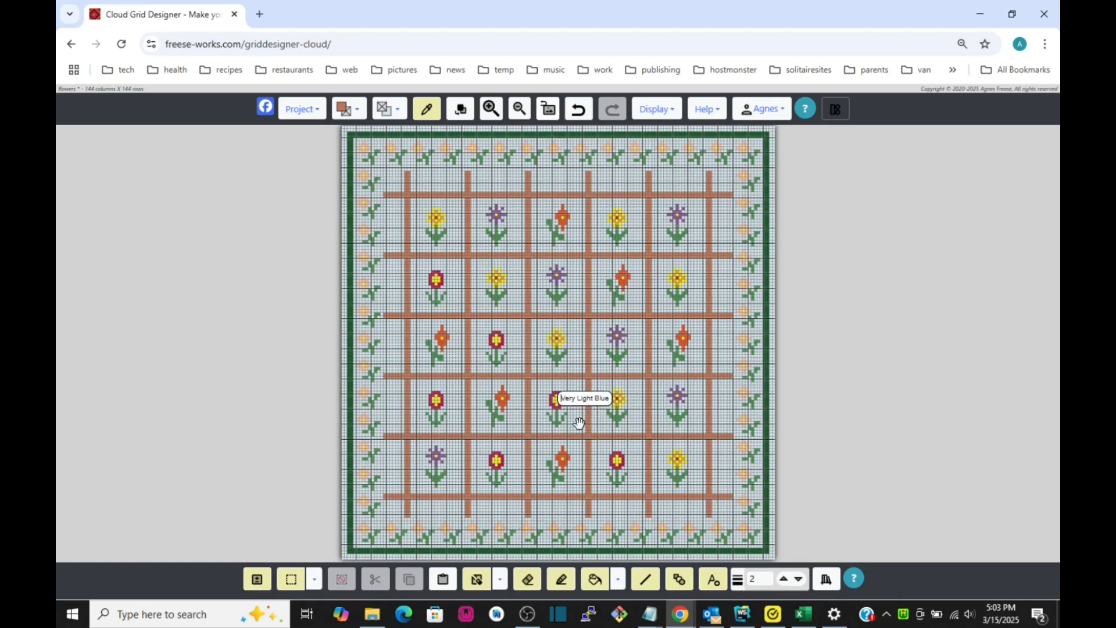
Select the orange petals of the fifth row's middle flower as a single-color motif, repeat the selection, and clear it.
left_click(295, 577)
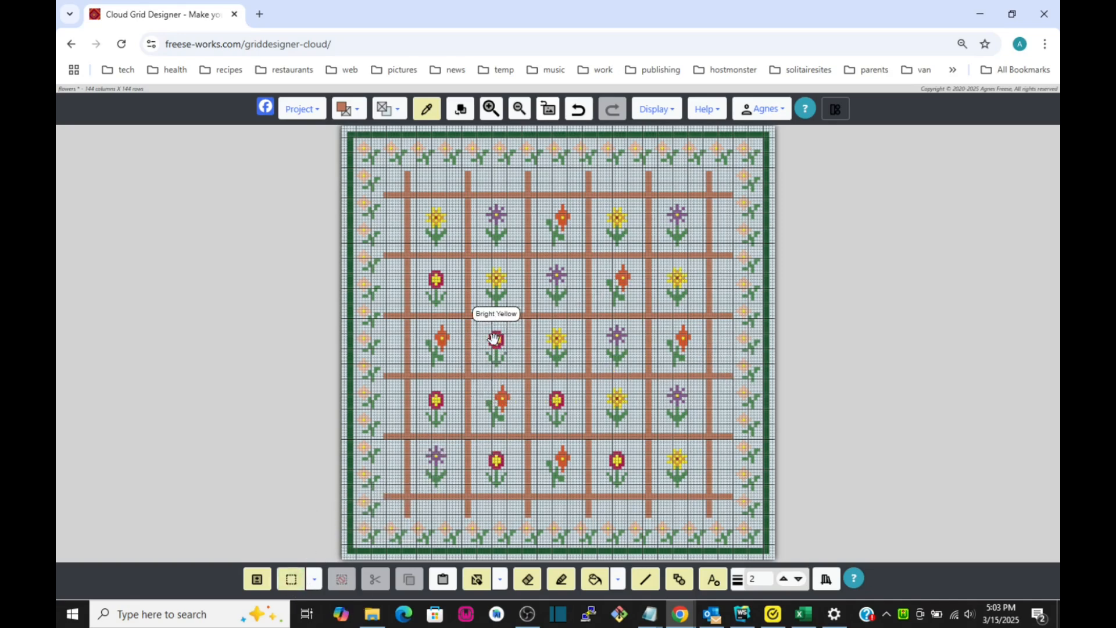
left_click(314, 579)
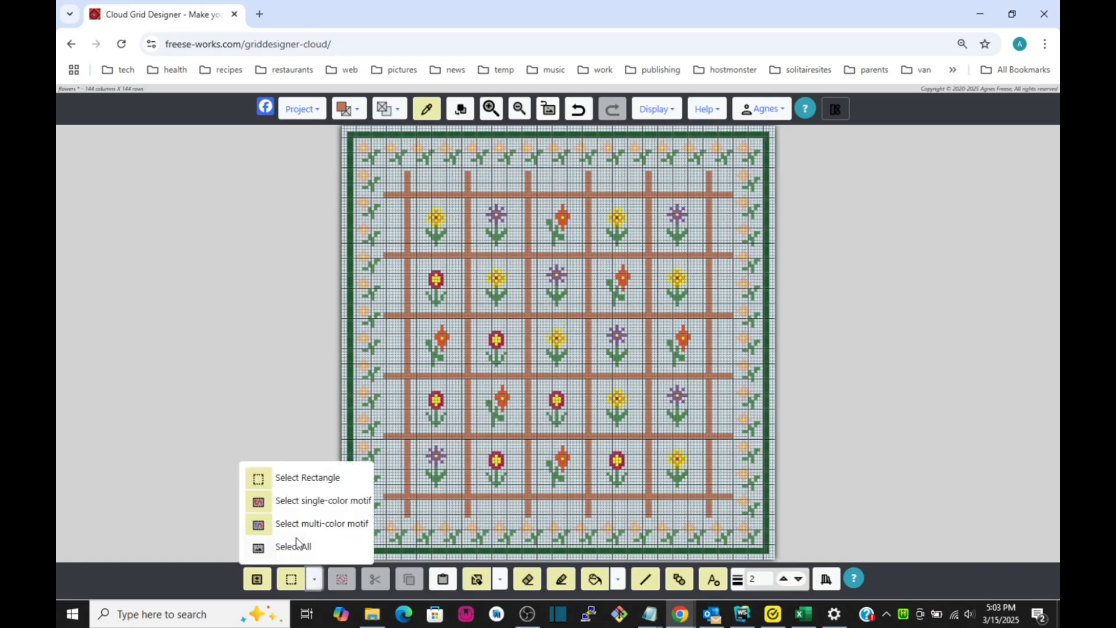
left_click(260, 503)
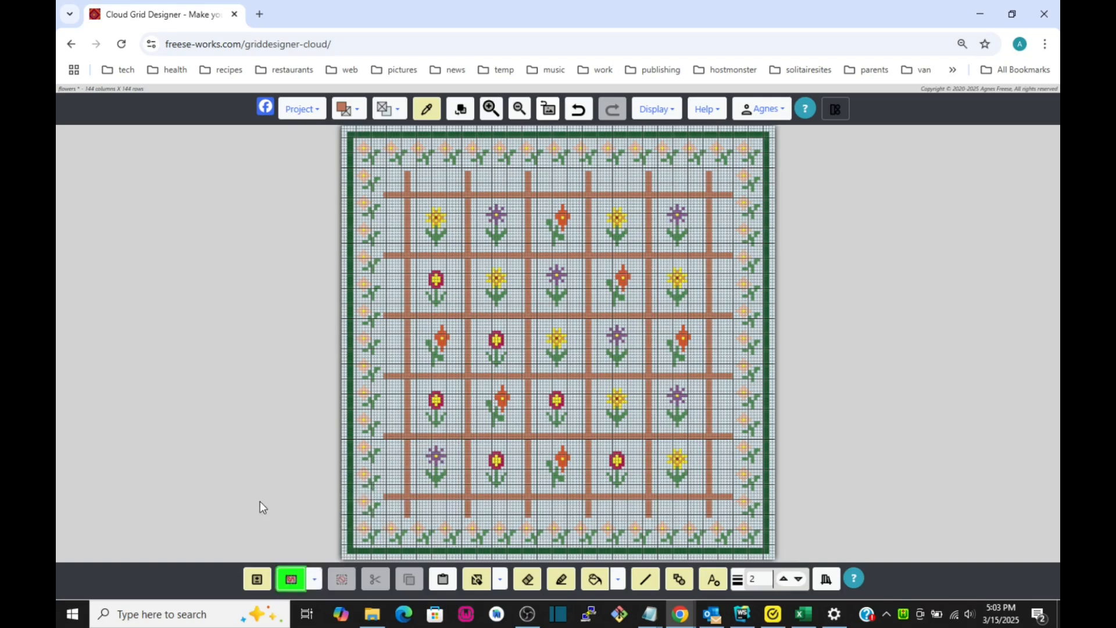
left_click(564, 461)
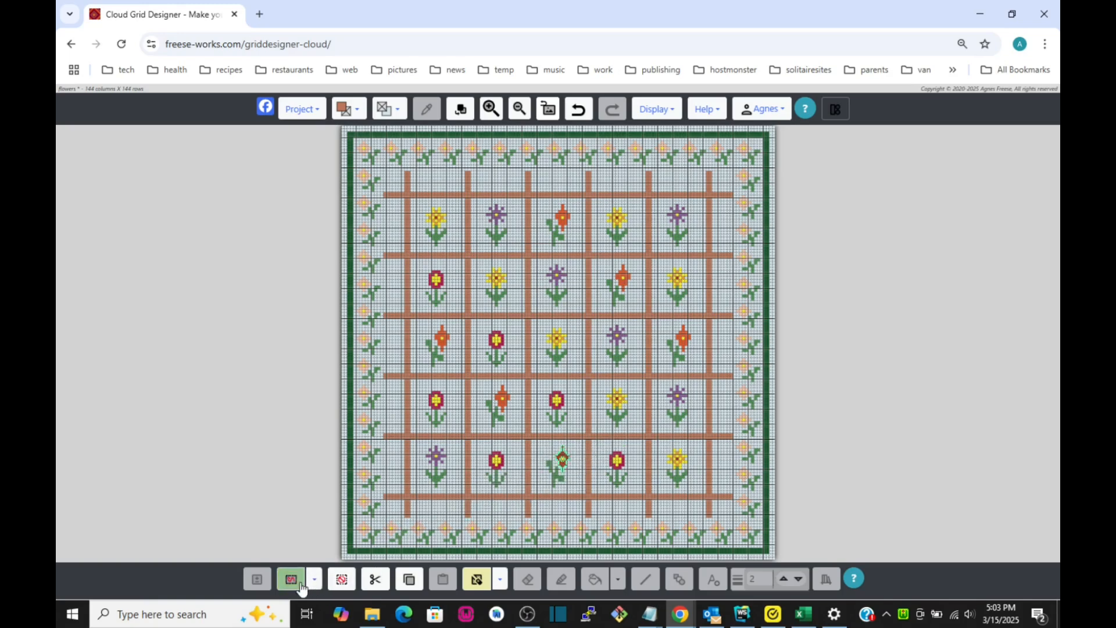
left_click(342, 580)
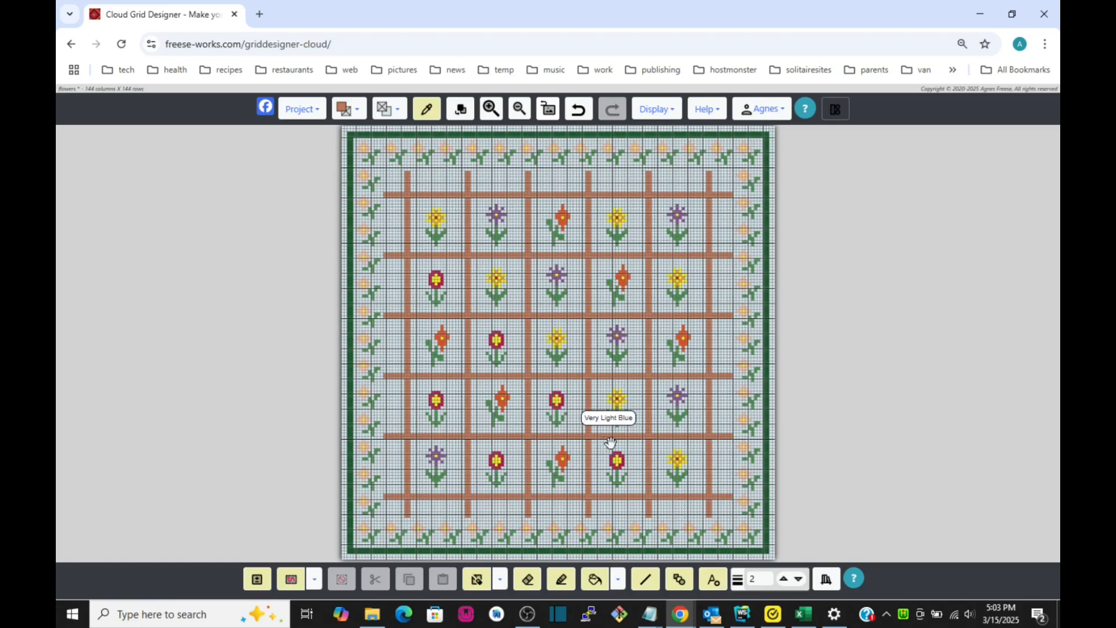
left_click(290, 579)
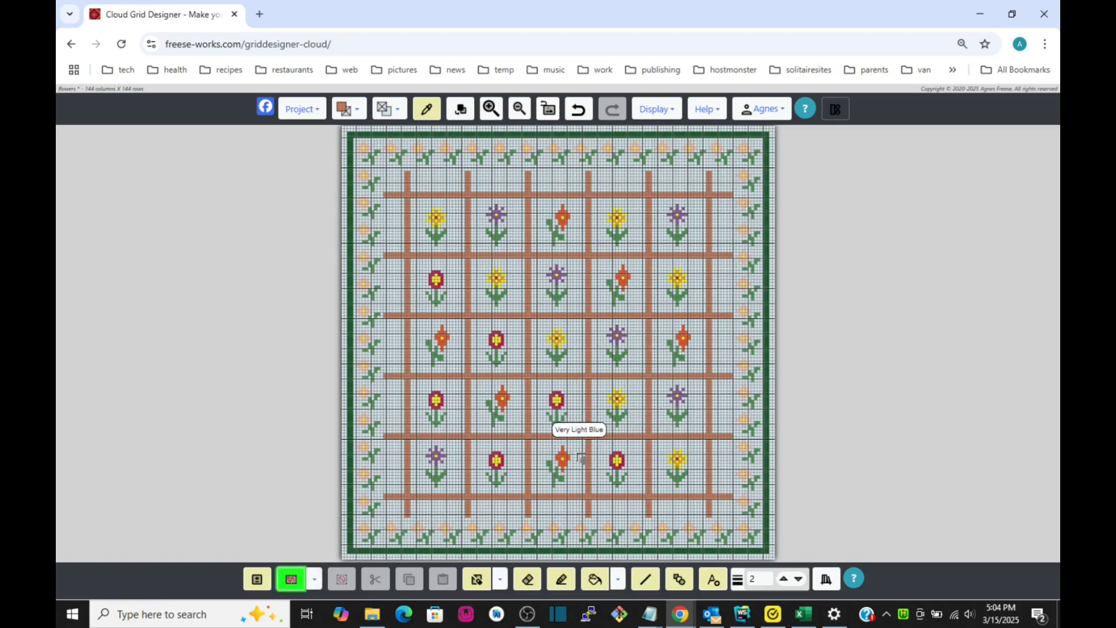
left_click(565, 456)
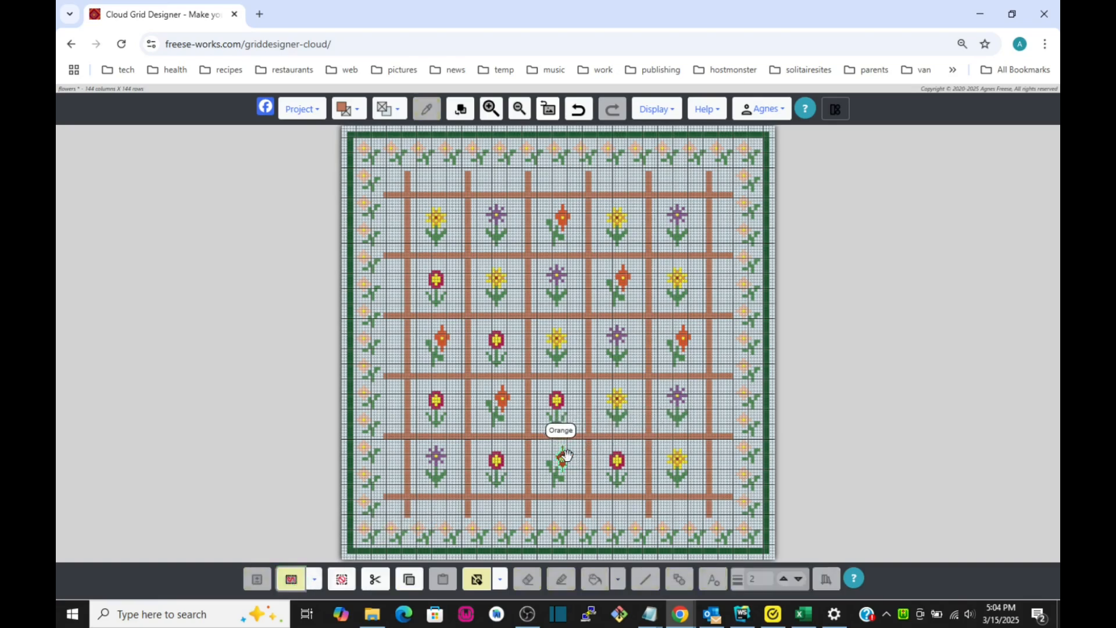
left_click(610, 438)
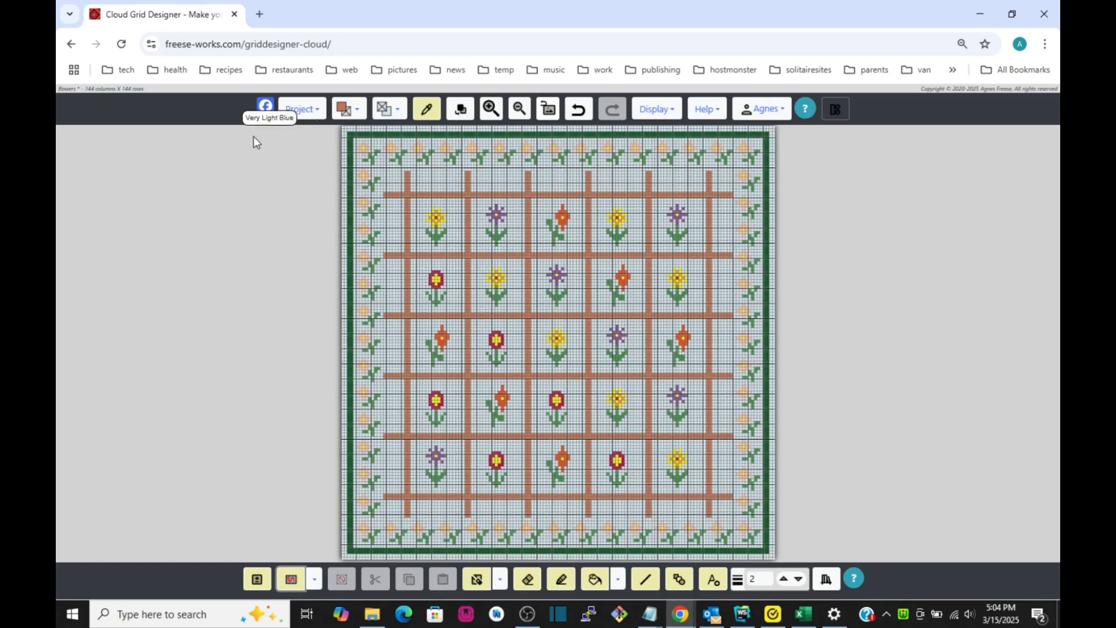
Save the flower project under its existing name.
left_click(303, 110)
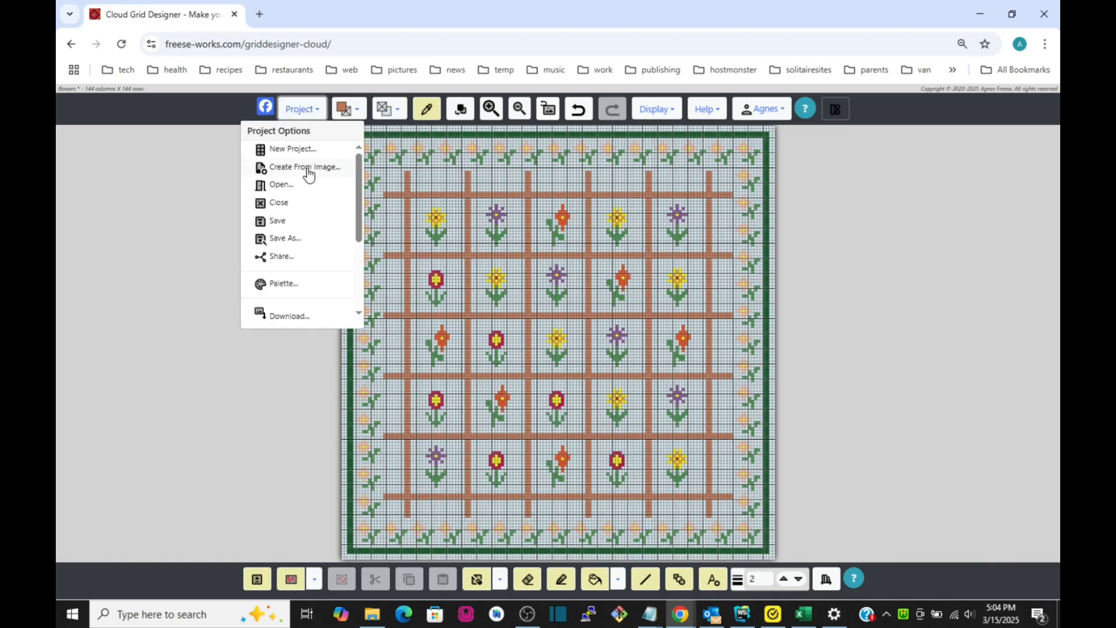
left_click(312, 113)
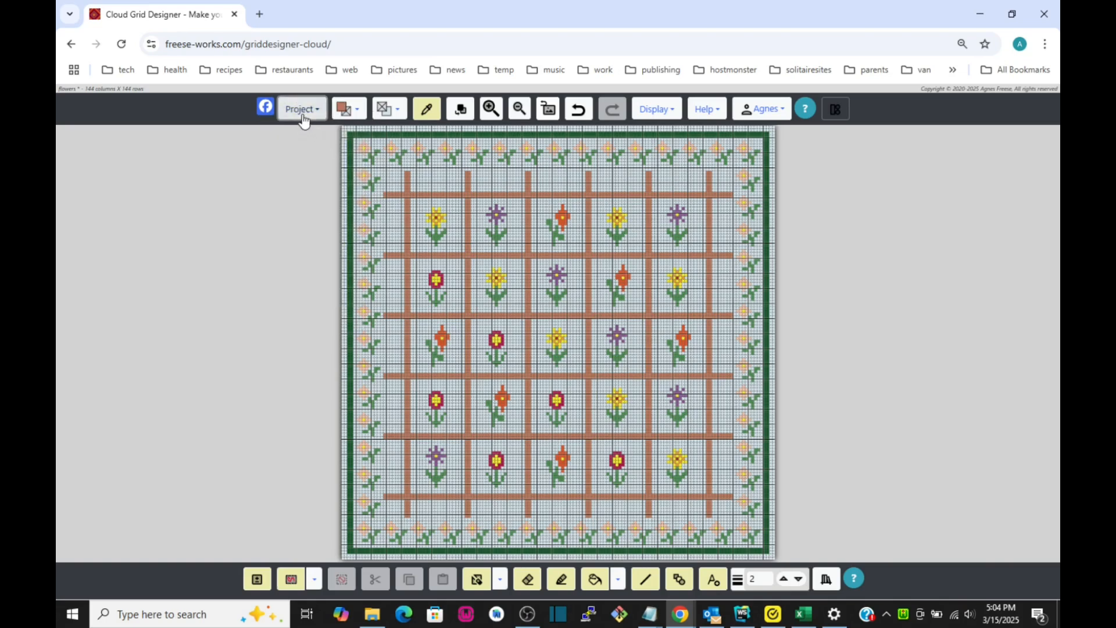
left_click(306, 111)
left_click(275, 222)
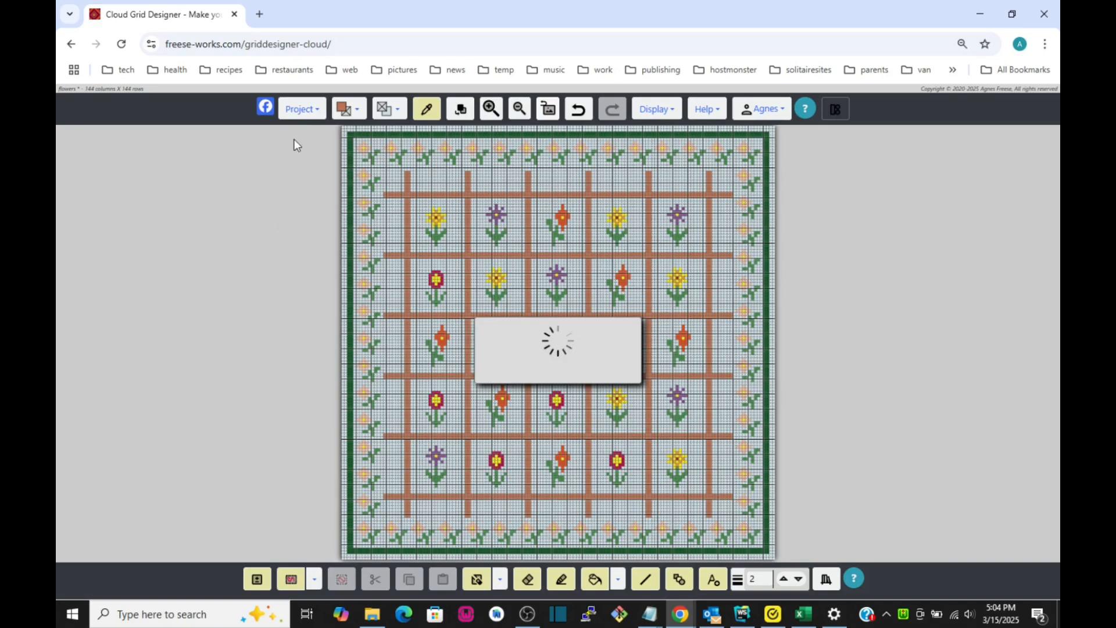
Start a project from an image and try removing the Least Used colors in its digitization settings.
left_click(302, 109)
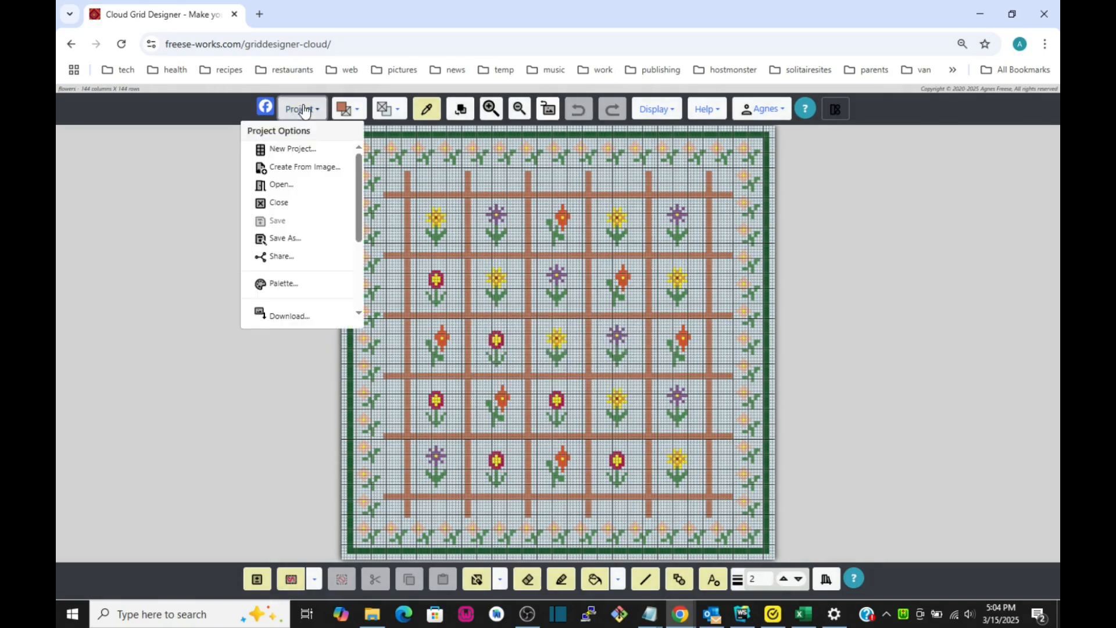
left_click(291, 168)
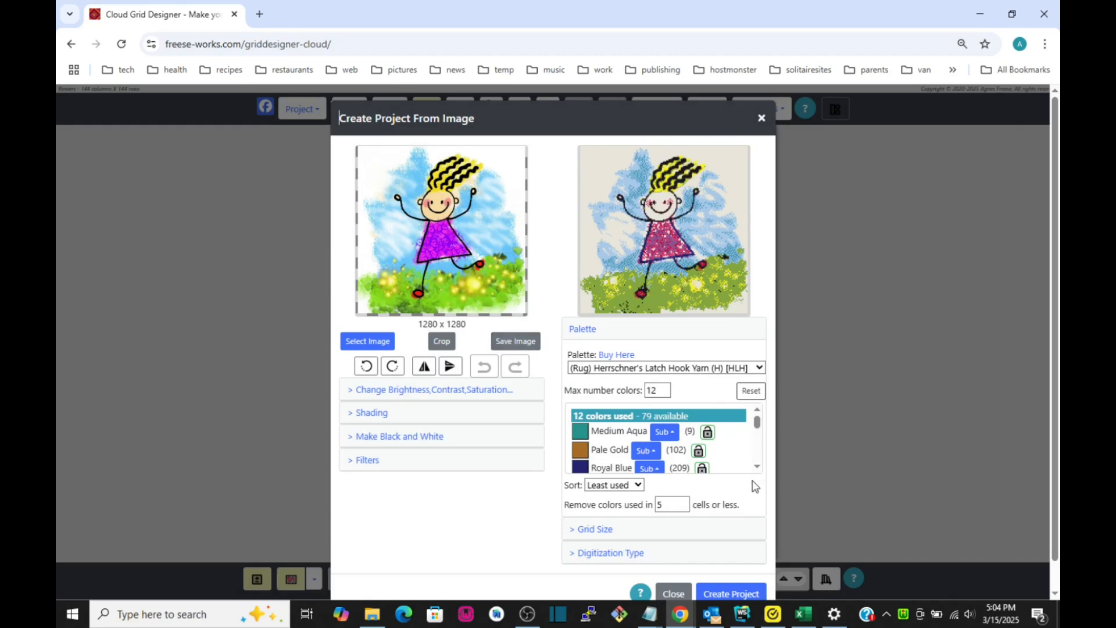
left_click(620, 555)
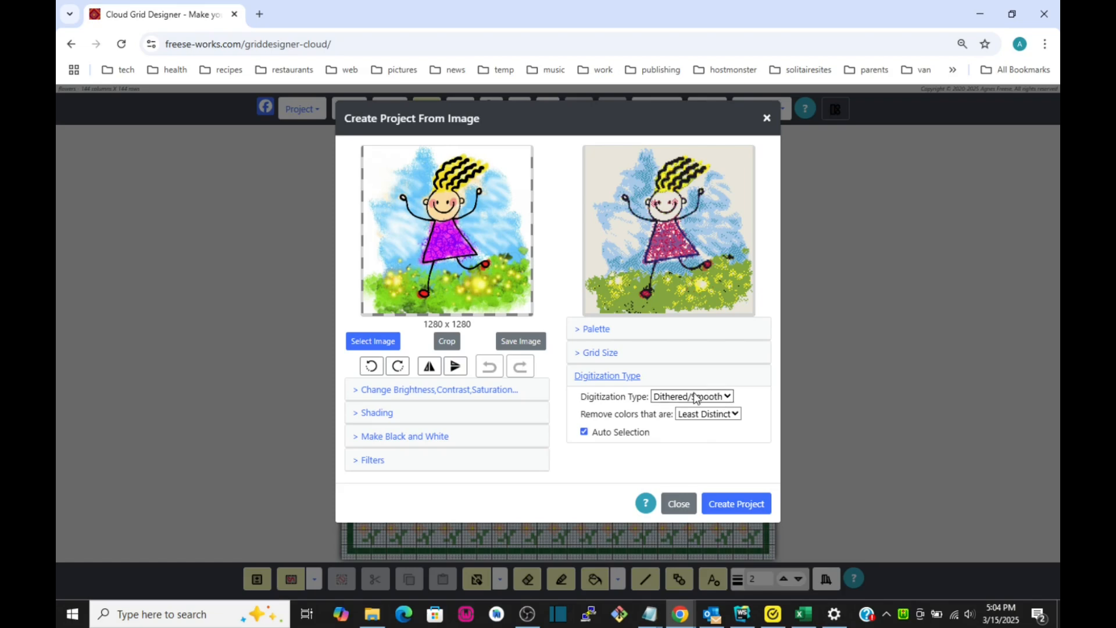
left_click(729, 415)
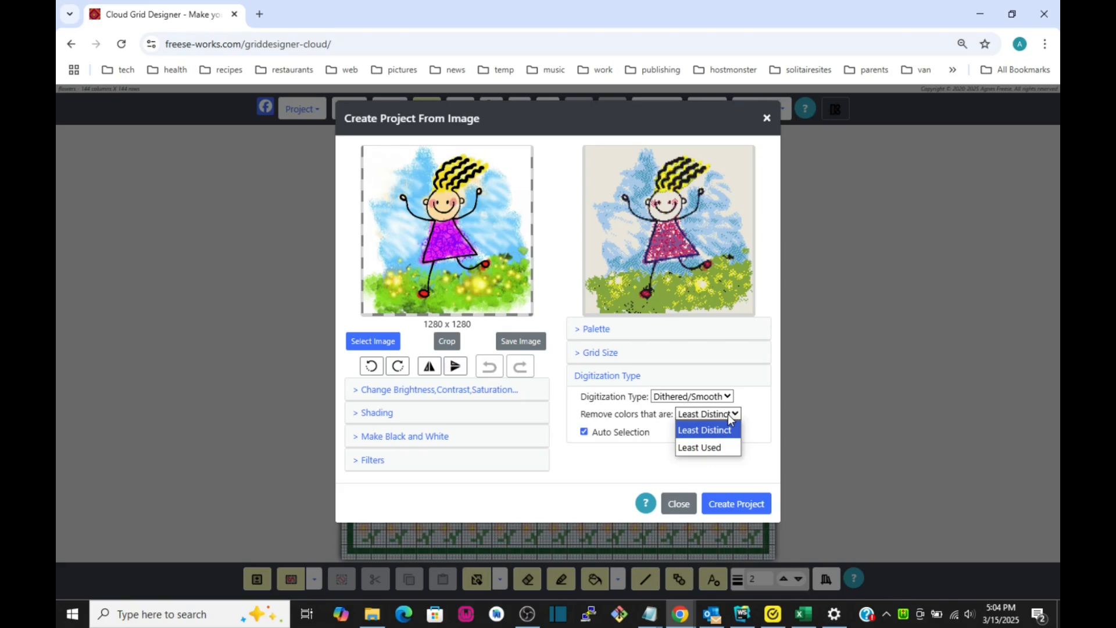
left_click(720, 447)
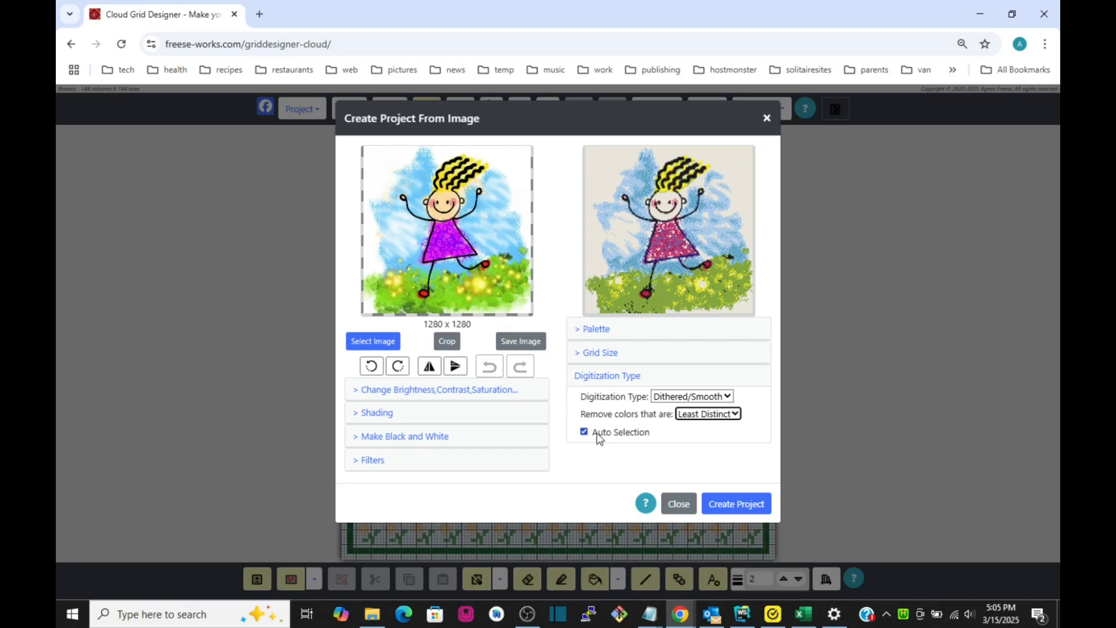
Turn off Auto Selection, set color removal to Least Used, and close the image dialog without creating a project.
left_click(595, 435)
left_click(732, 415)
left_click(713, 447)
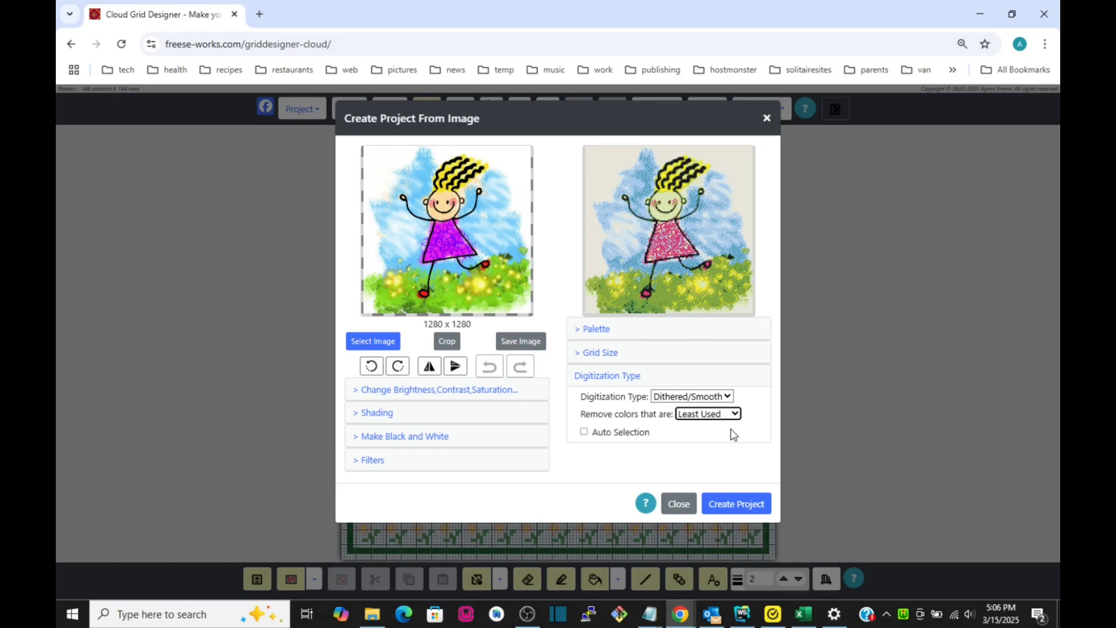
left_click(678, 505)
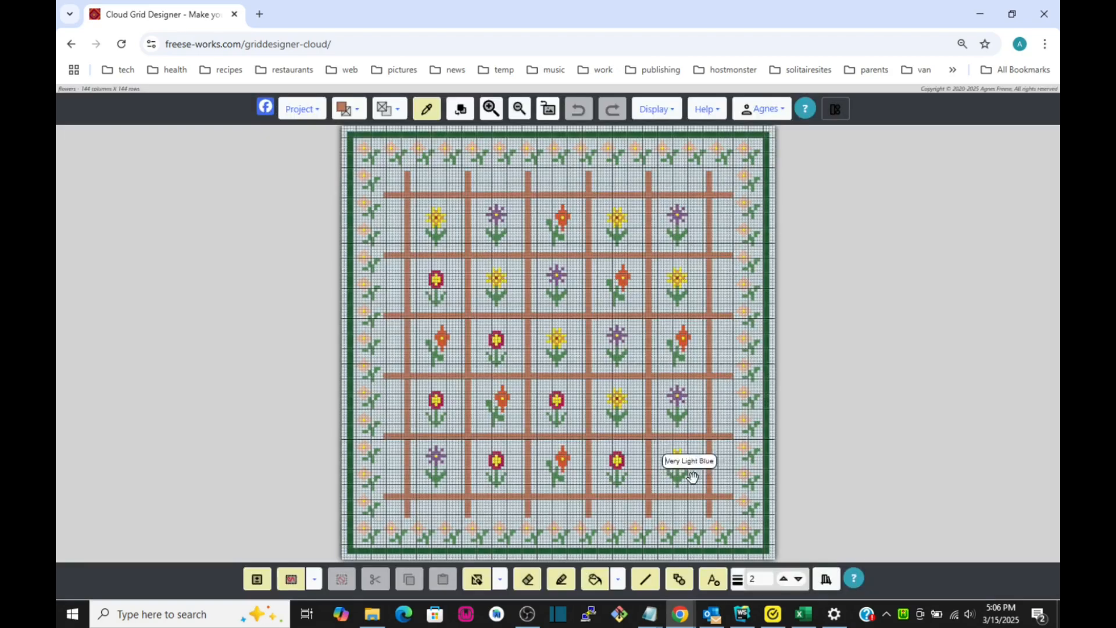